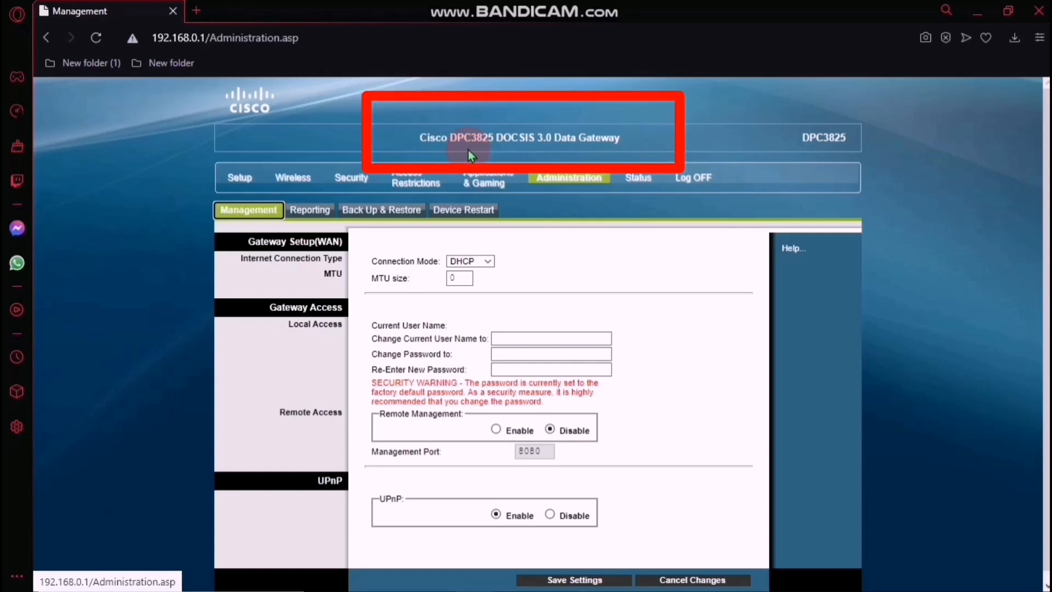
In the LAN setup, set the gateway's local IP address to 192.168.0.25 and disable the DHCP server
click(244, 181)
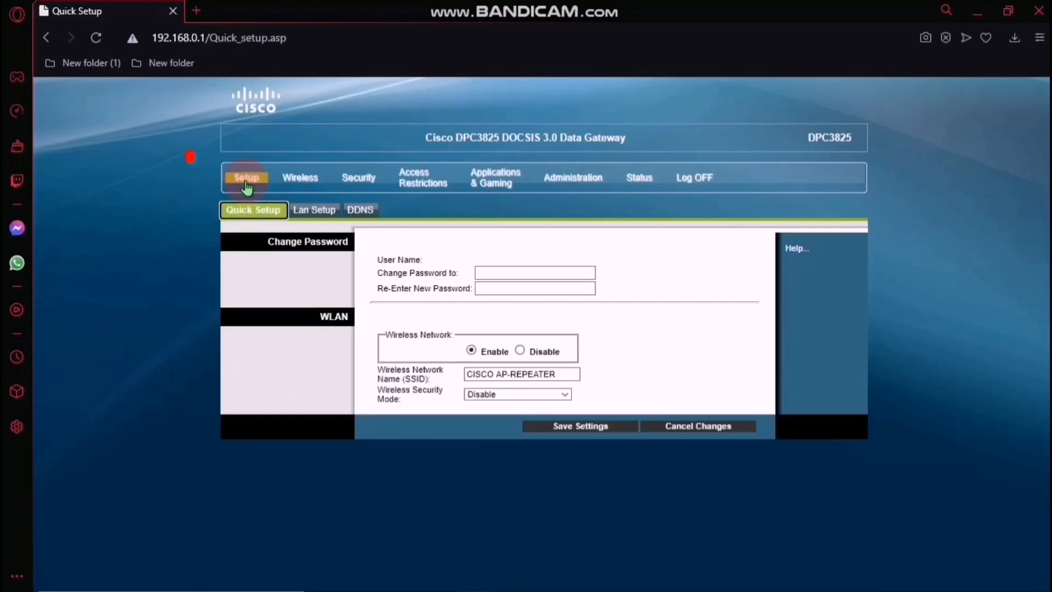
click(321, 222)
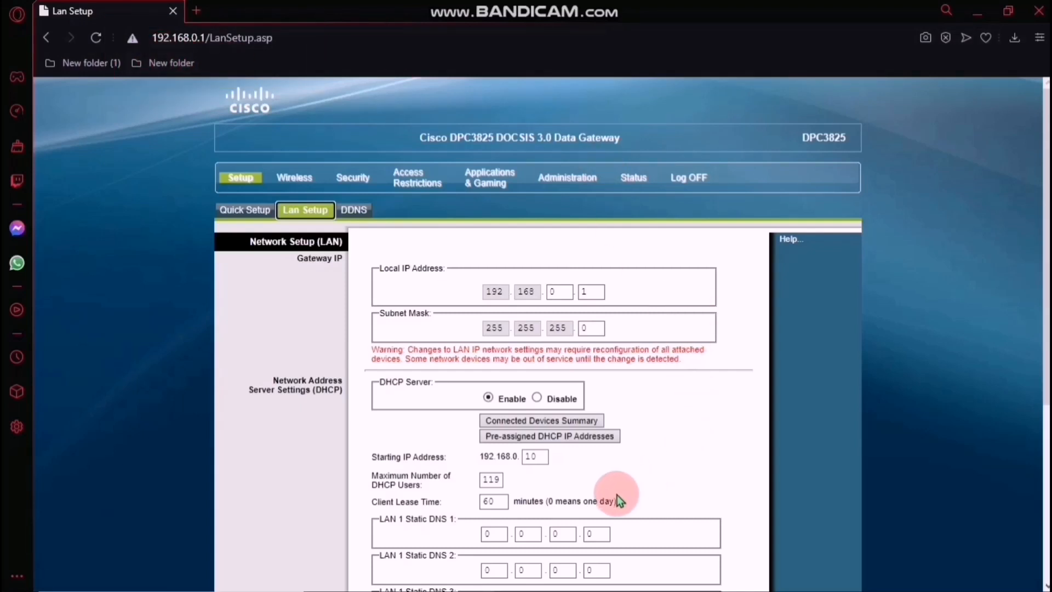
click(593, 290)
key(BackSpace)
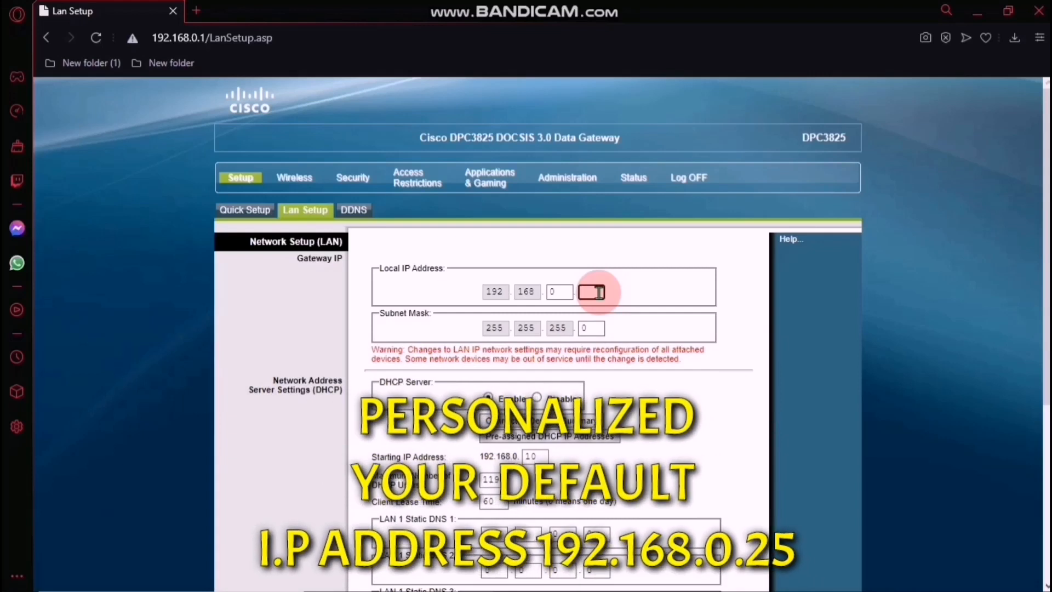
text(25)
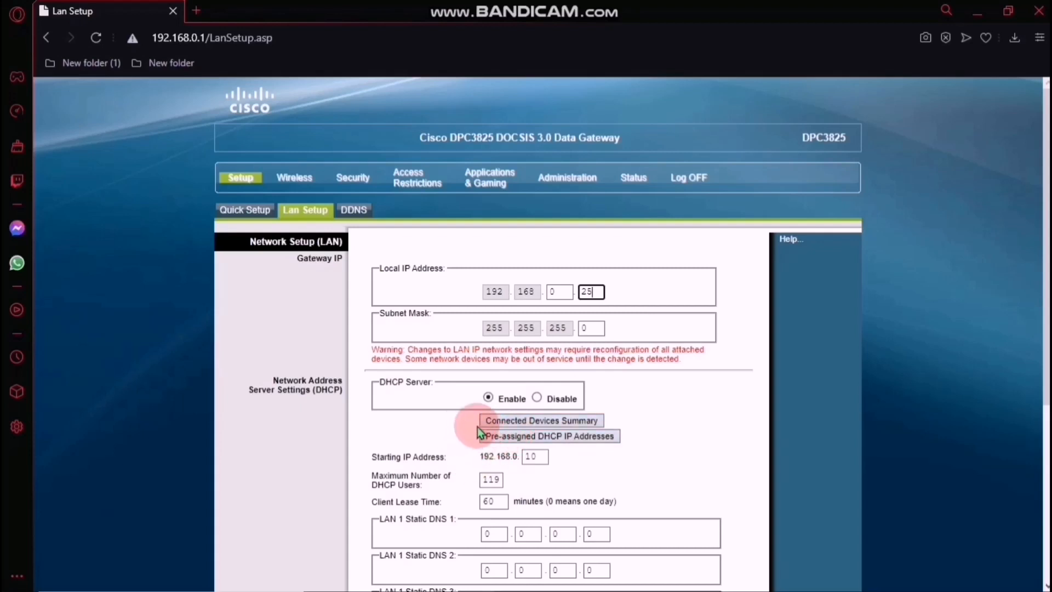
click(537, 397)
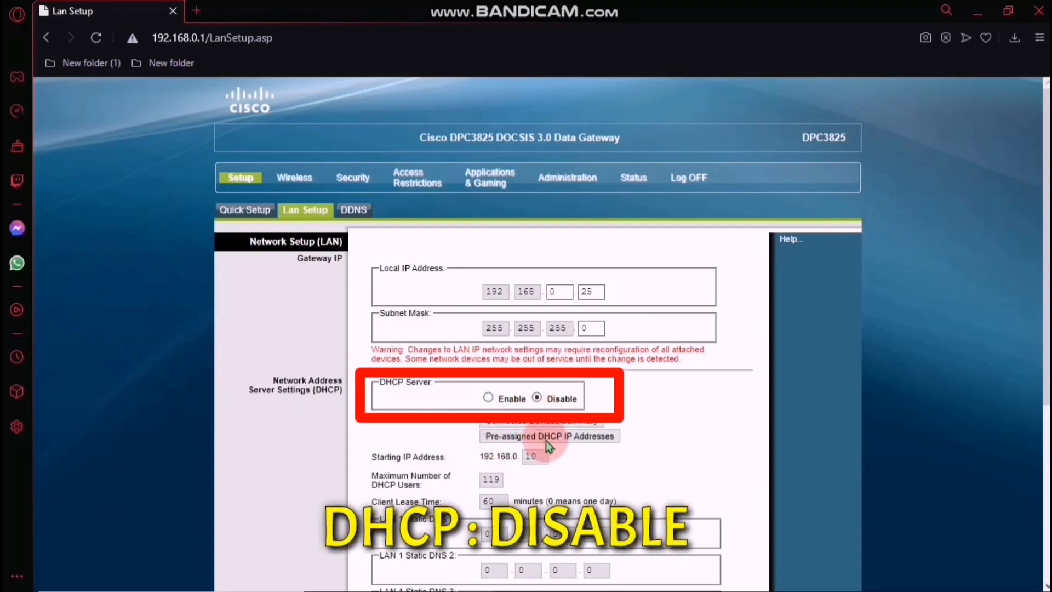
Keep the time zone at (GMT+08:00) Beijing, Chongqing, Hong Kong, Urumqi and save the LAN settings
scroll(630, 474, down, 5)
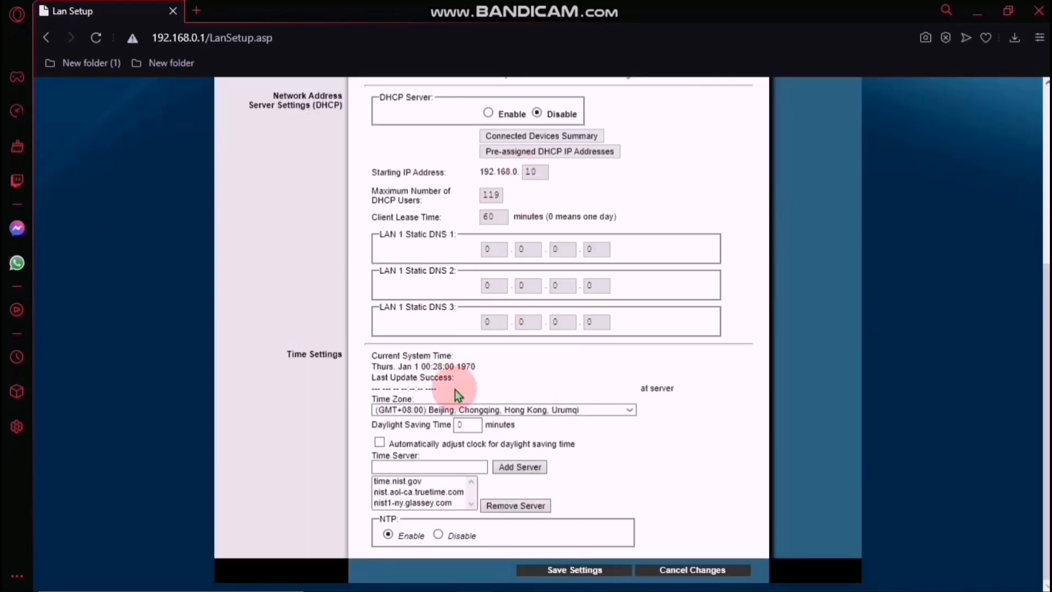
click(627, 410)
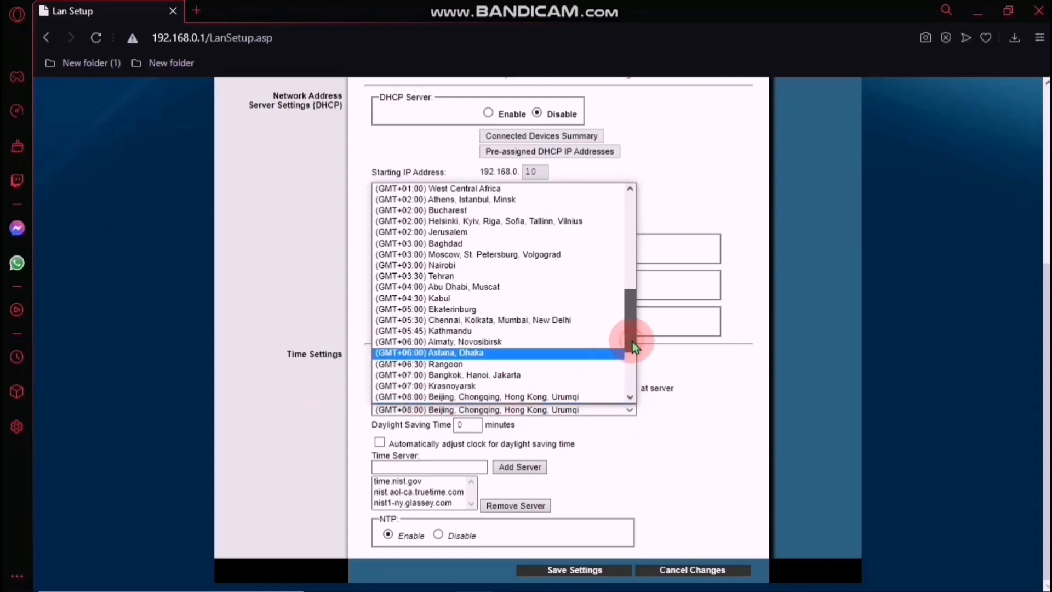
drag(633, 340, 630, 360)
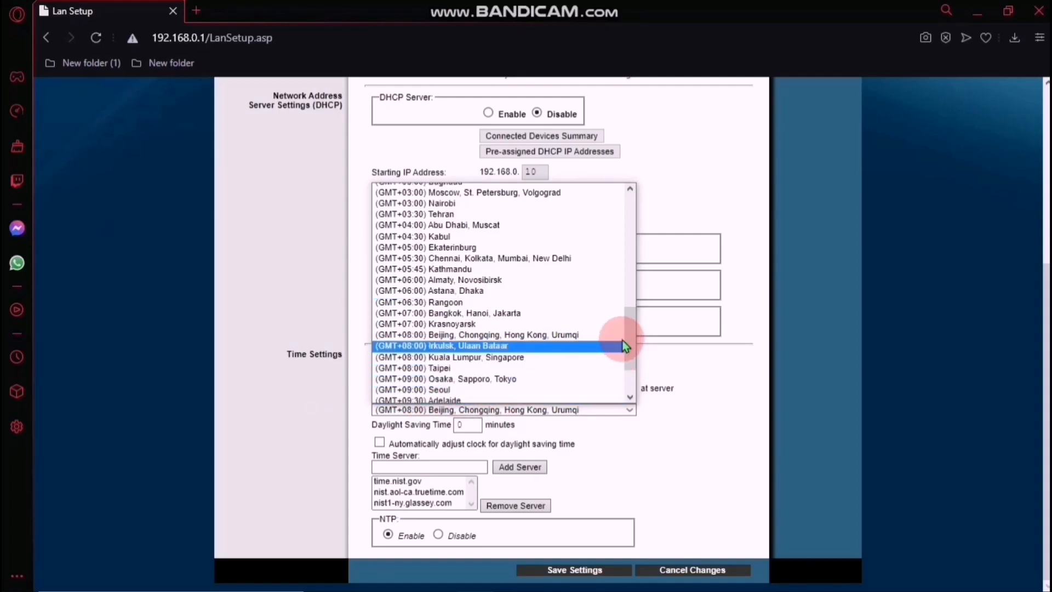
click(580, 493)
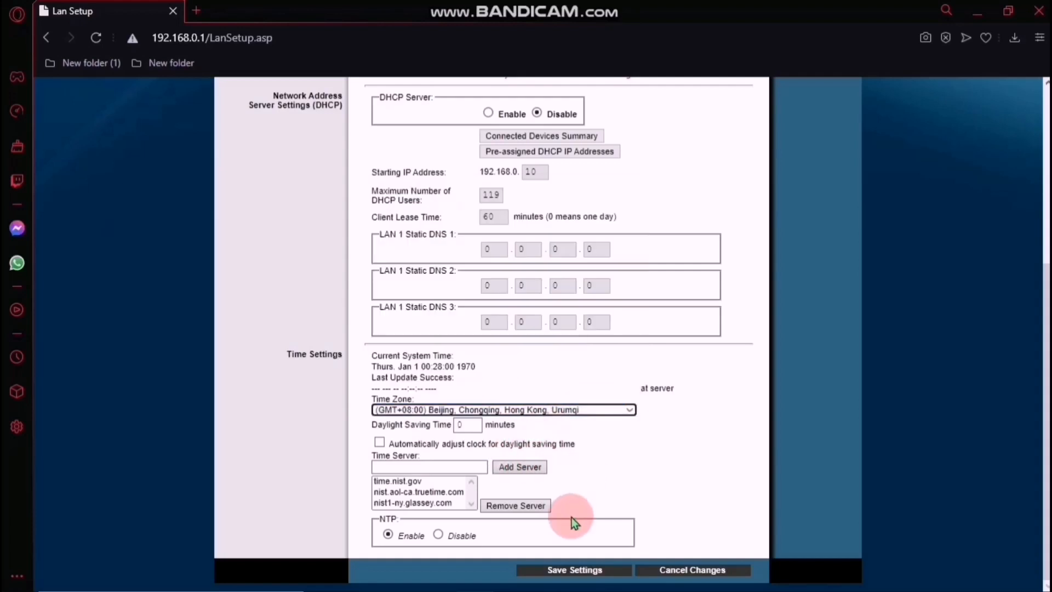
click(579, 571)
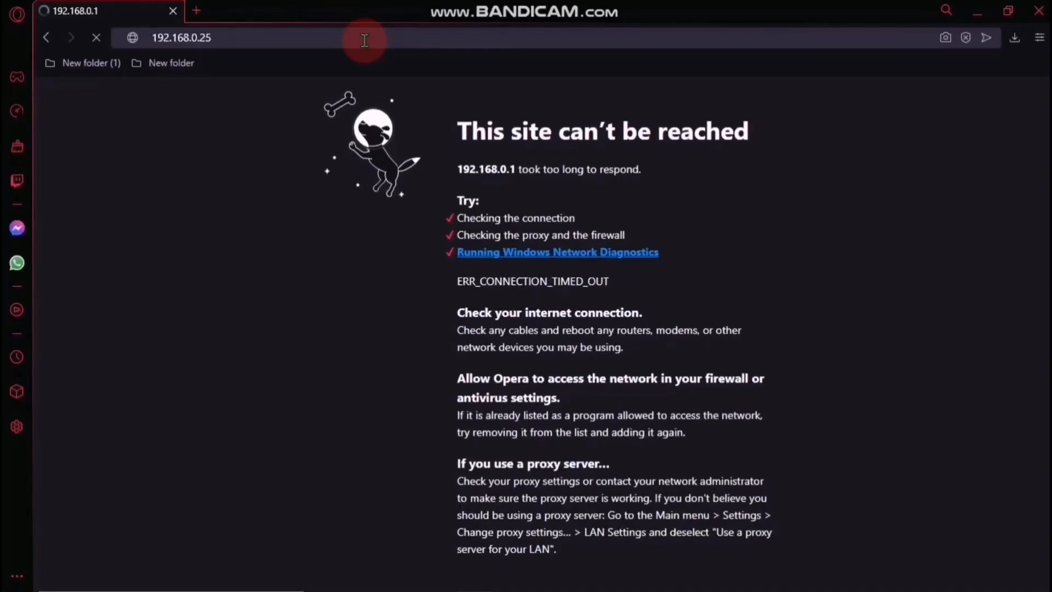
Log in to the gateway at 192.168.0.25 with blank credentials and review its saved LAN setup
key(Return)
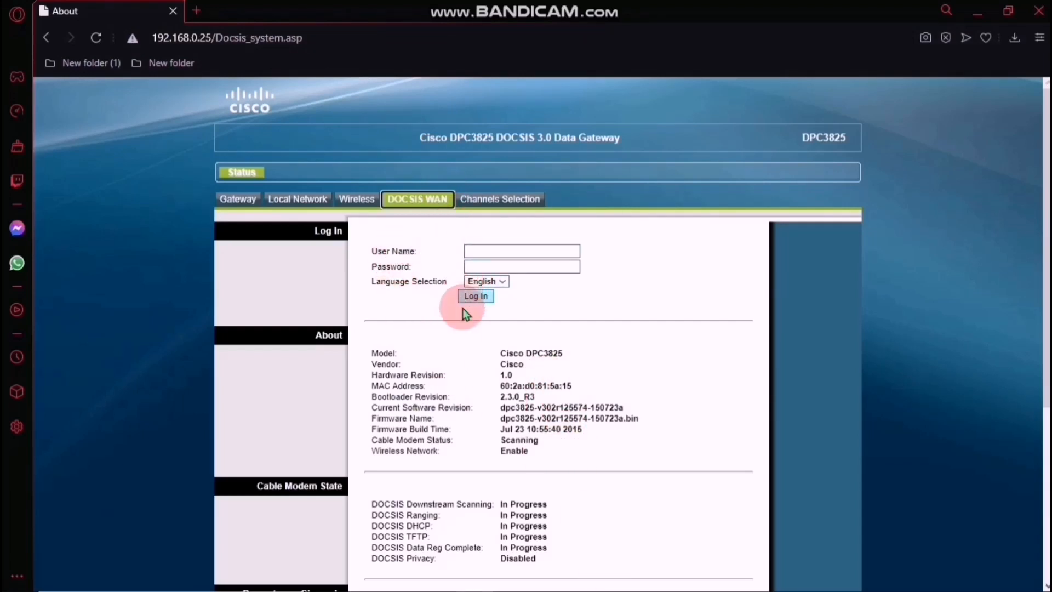
click(480, 301)
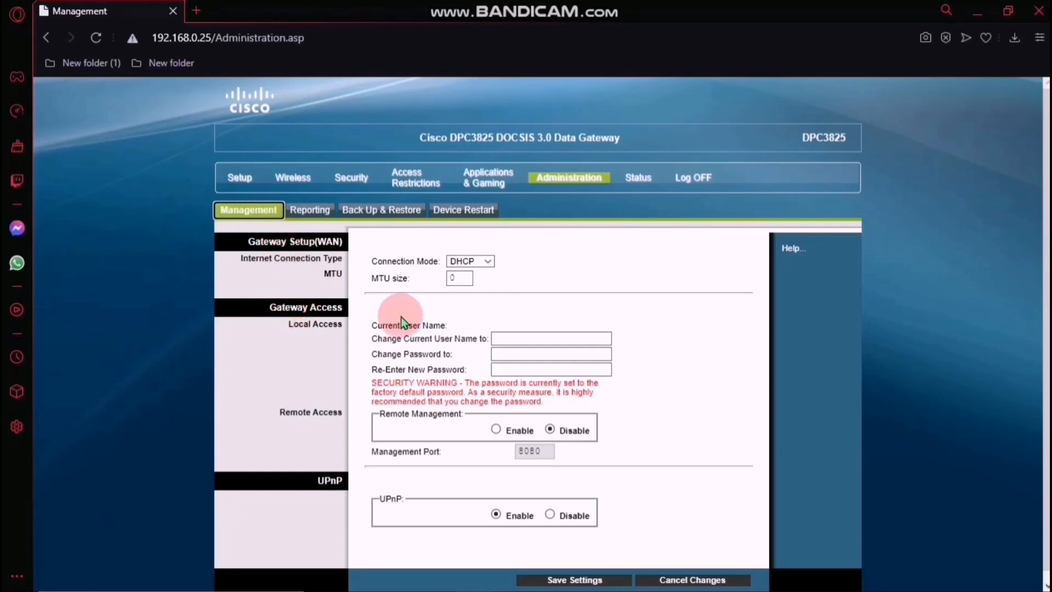
click(240, 178)
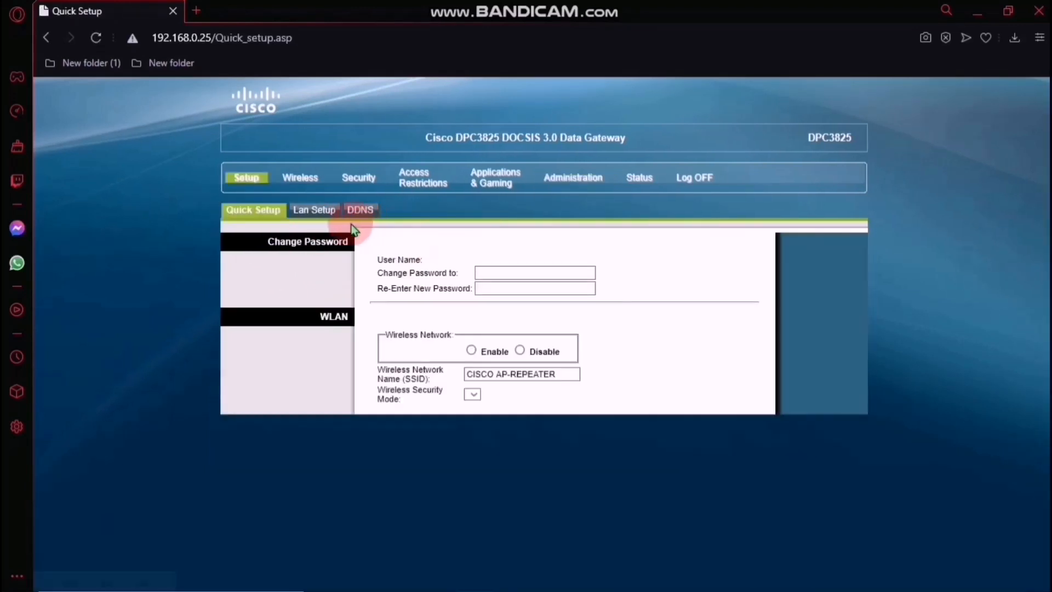
click(313, 222)
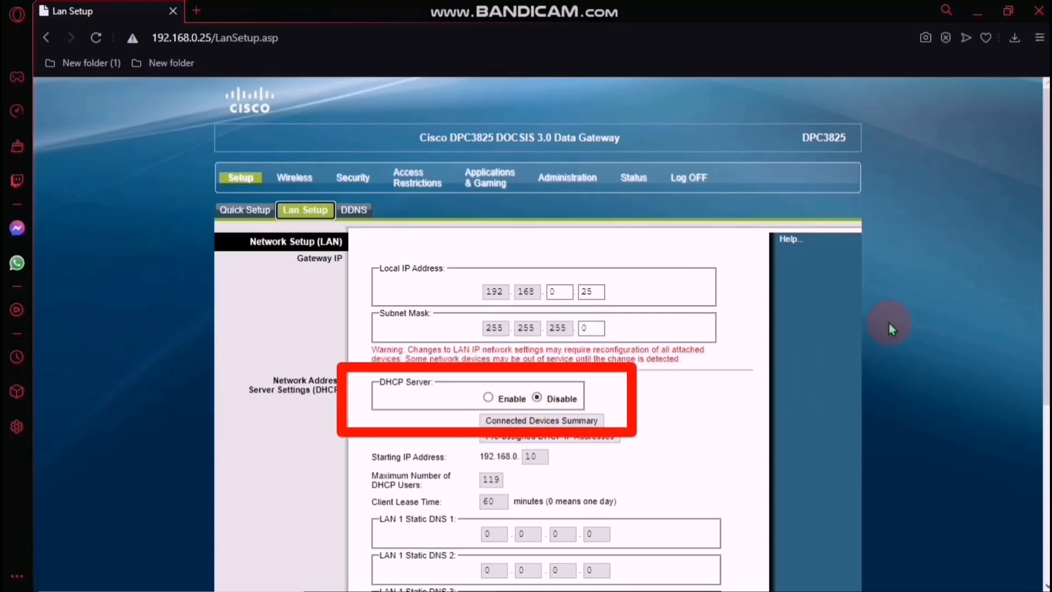
scroll(1031, 471, down, 5)
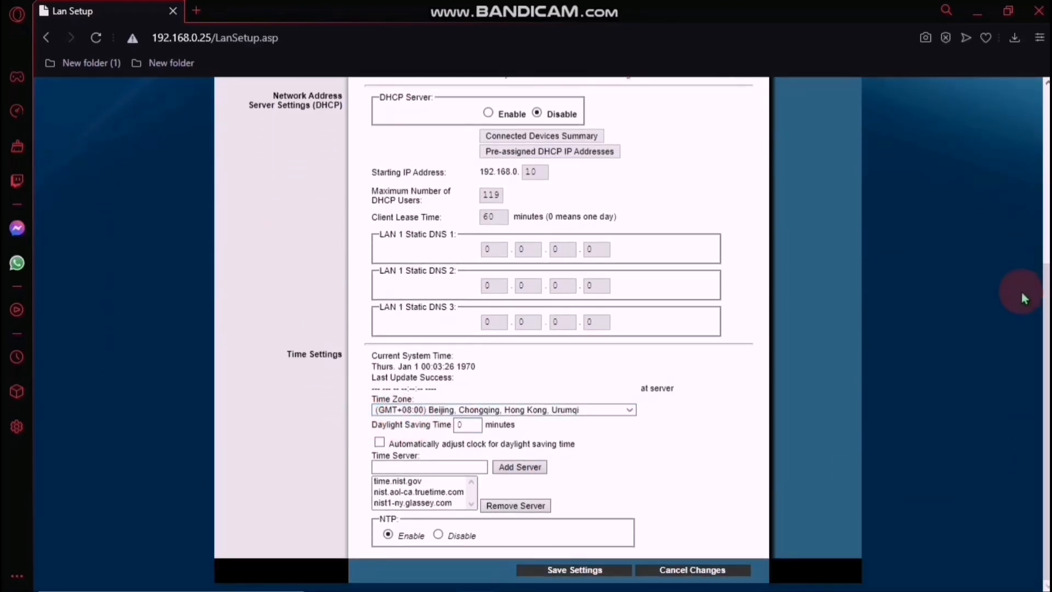
scroll(1033, 178, up, 5)
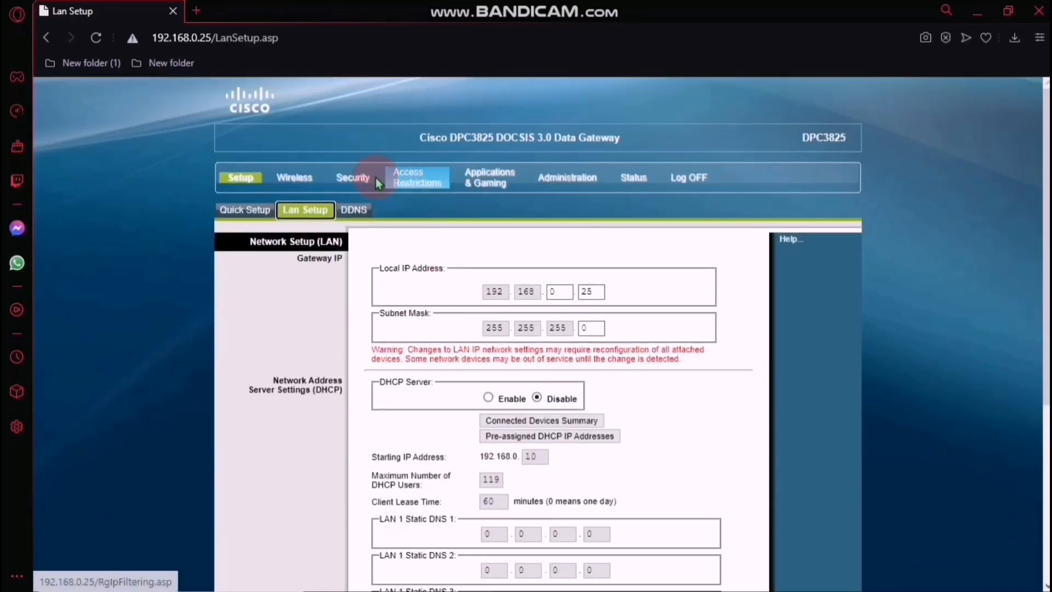
Open the radio settings of the gateway's wireless configuration
click(304, 186)
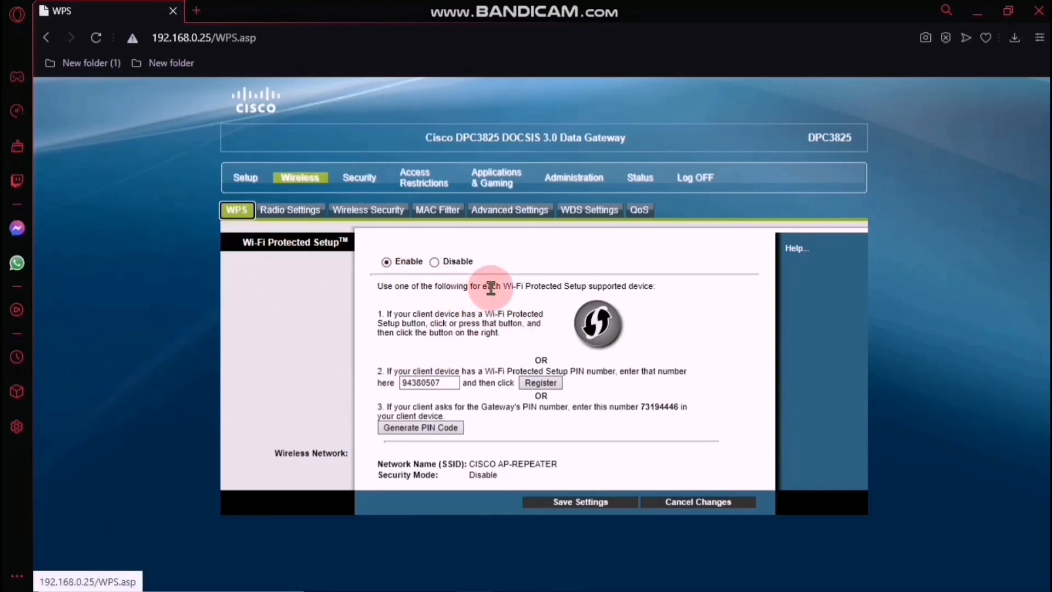
click(289, 216)
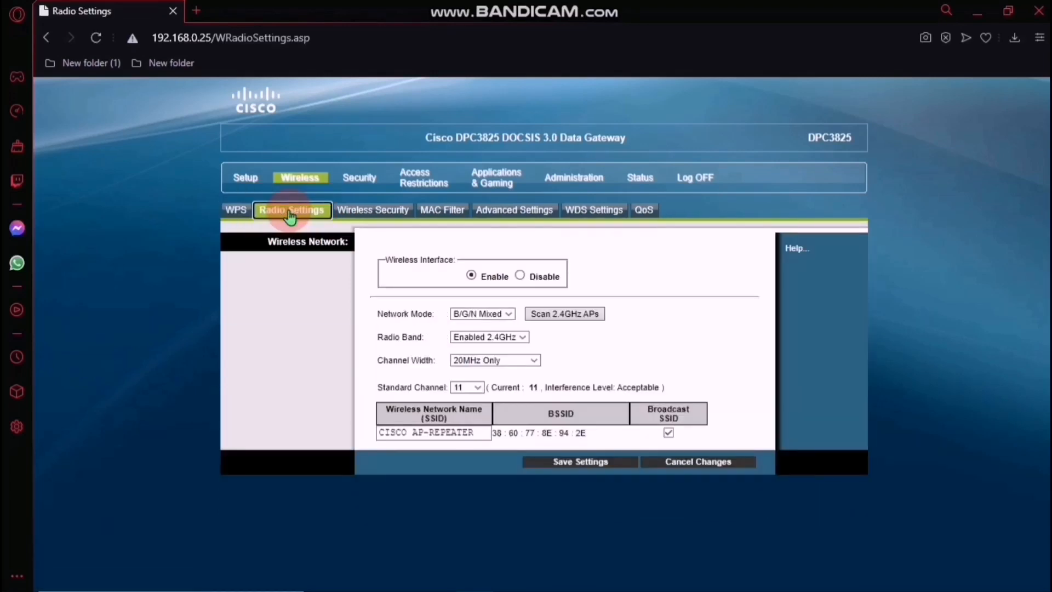
click(416, 297)
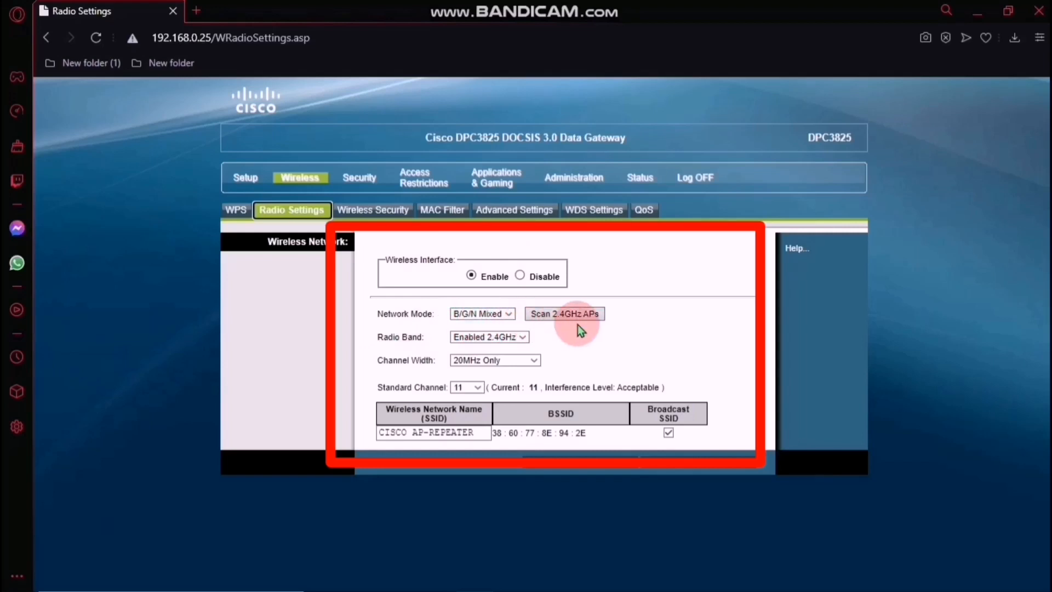
Check the available options for the radio band, channel width and standard channel
click(526, 341)
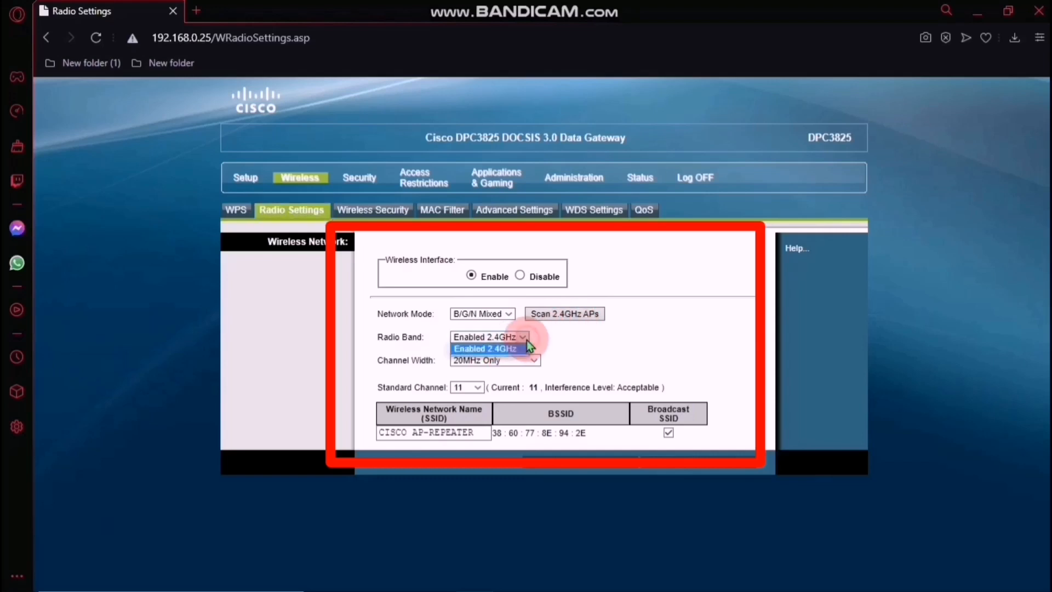
click(527, 340)
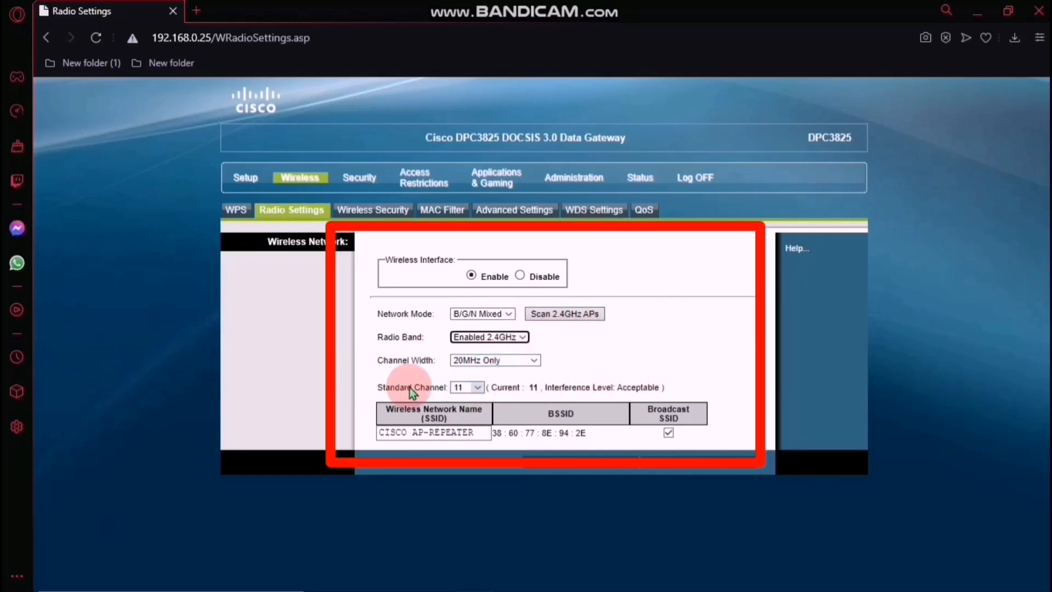
click(534, 364)
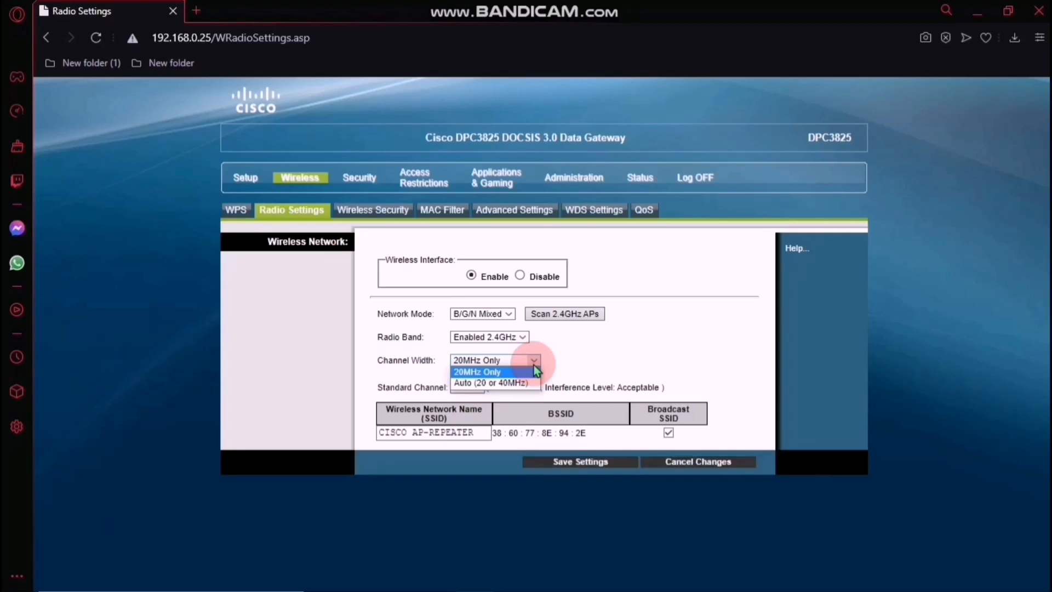
click(534, 365)
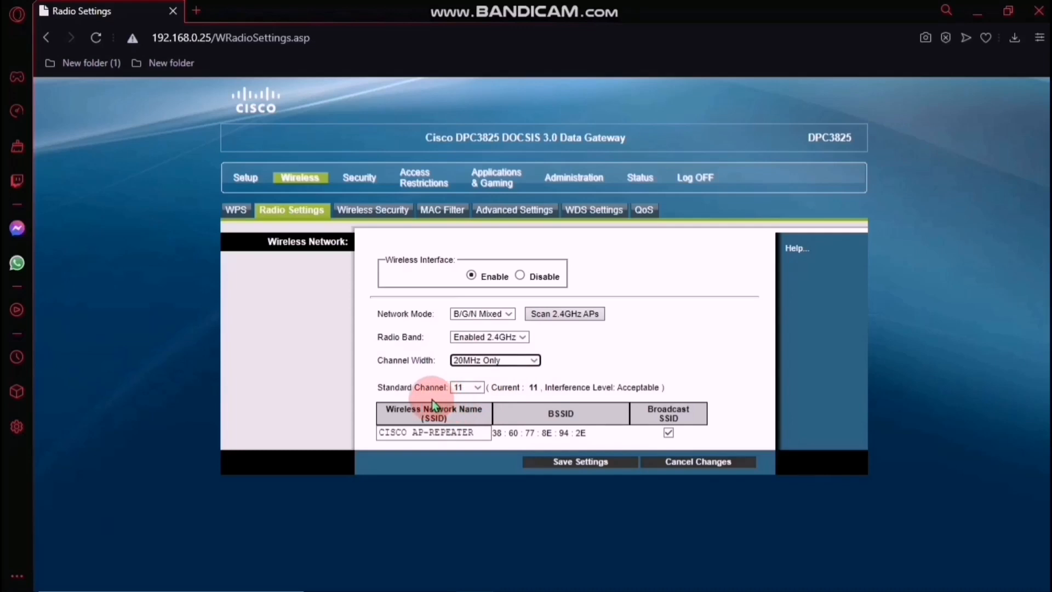
click(478, 388)
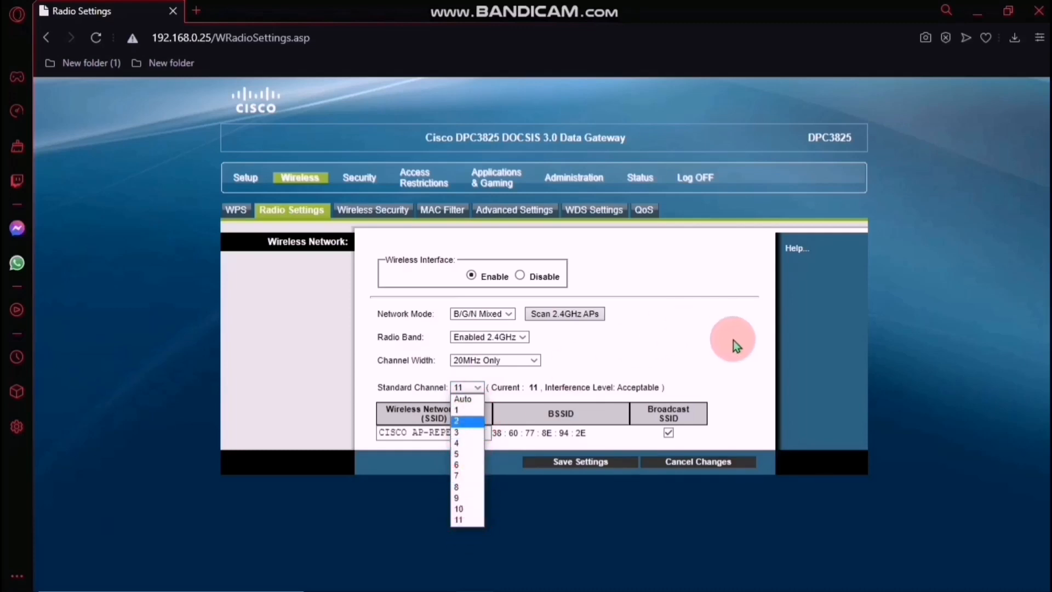
click(479, 389)
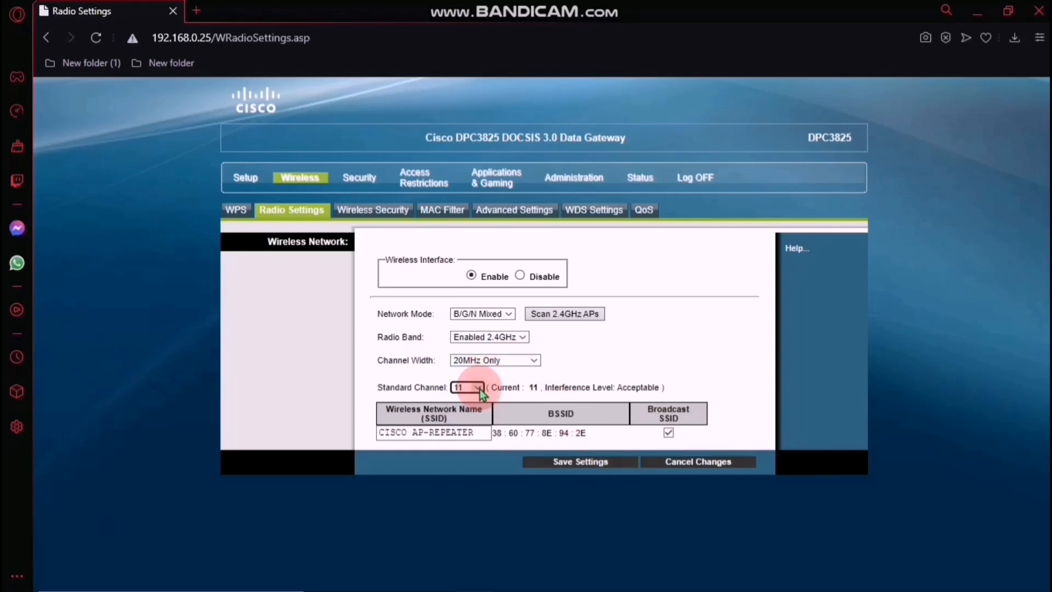
Enter CISCO AP-REPEATER as the wireless network name (SSID) and save the radio settings
click(481, 435)
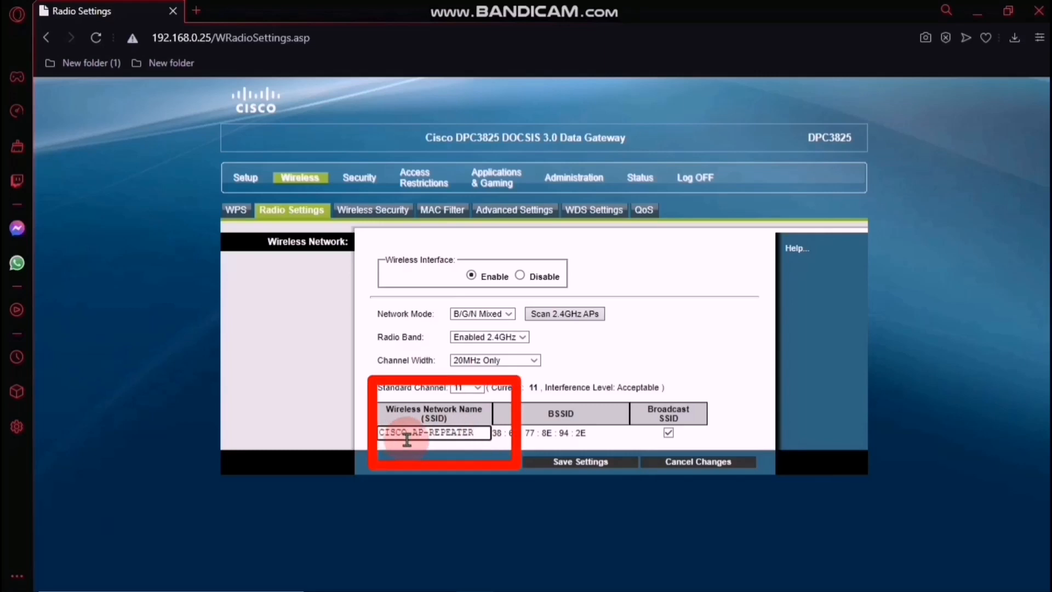
key(BackSpace)
key(BackSpace)
key(BackSpace)
key(BackSpace)
key(BackSpace)
key(BackSpace)
key(BackSpace)
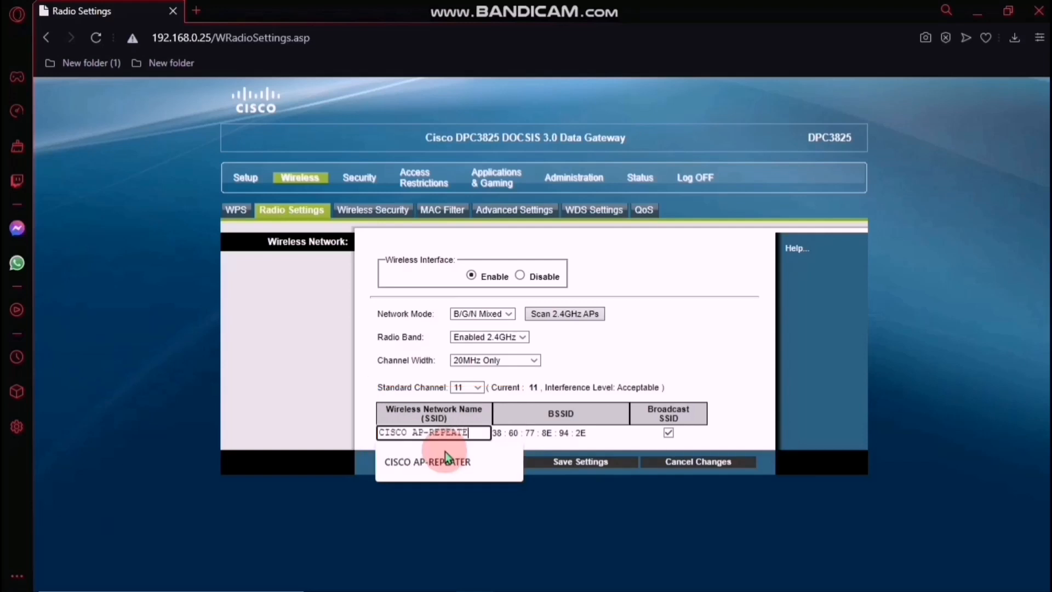
click(445, 460)
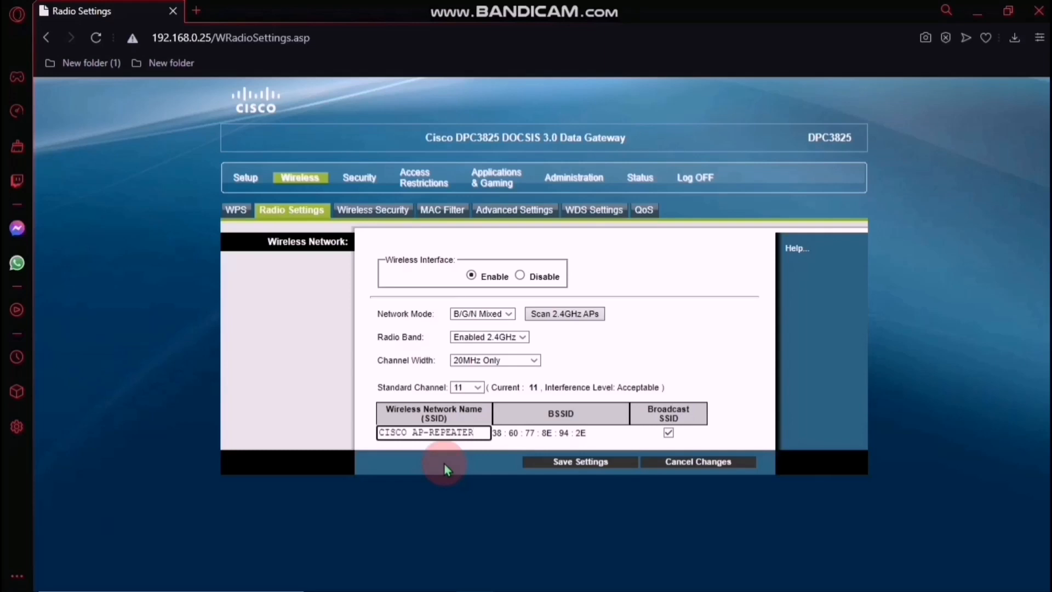
click(582, 461)
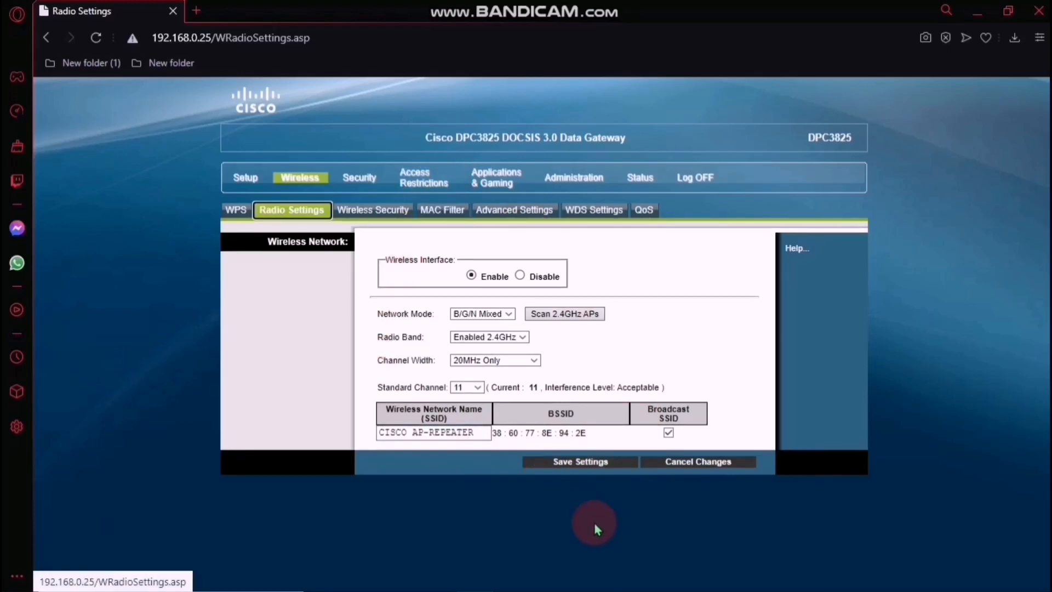
Set the wireless security mode to Disable and save the wireless security settings
click(370, 214)
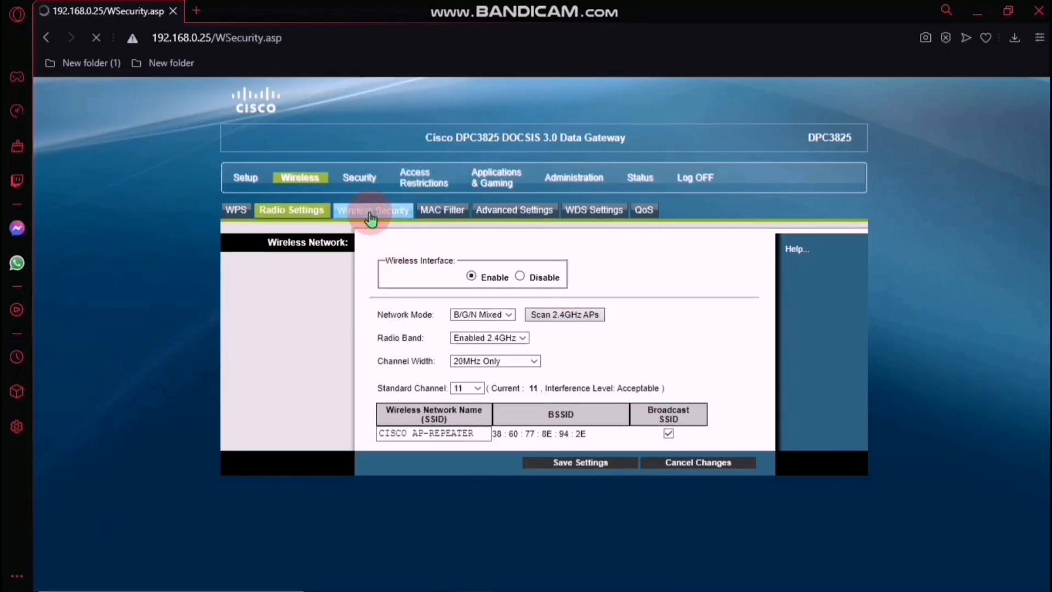
click(550, 266)
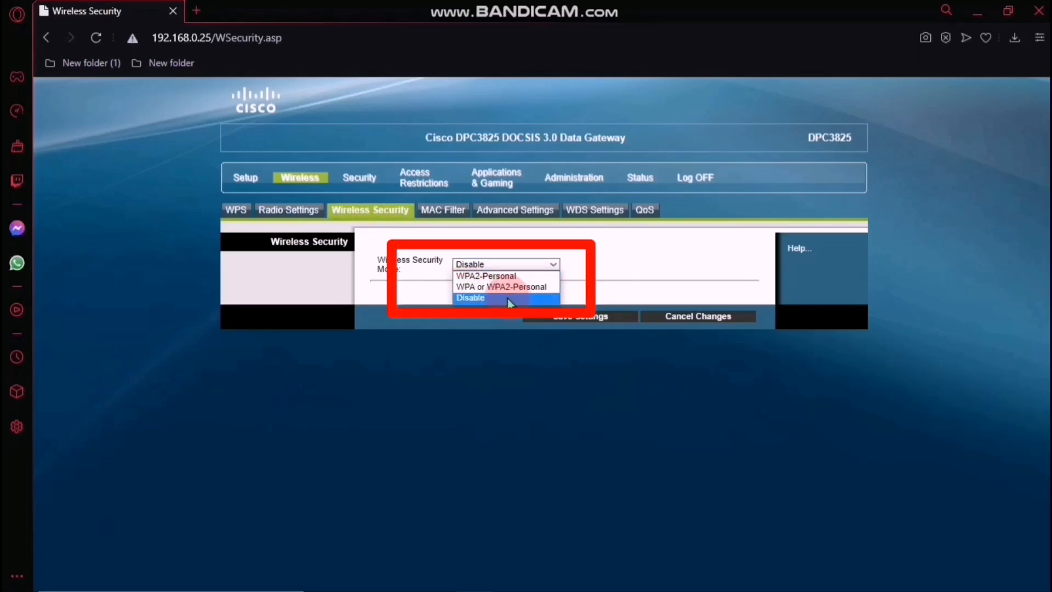
click(475, 299)
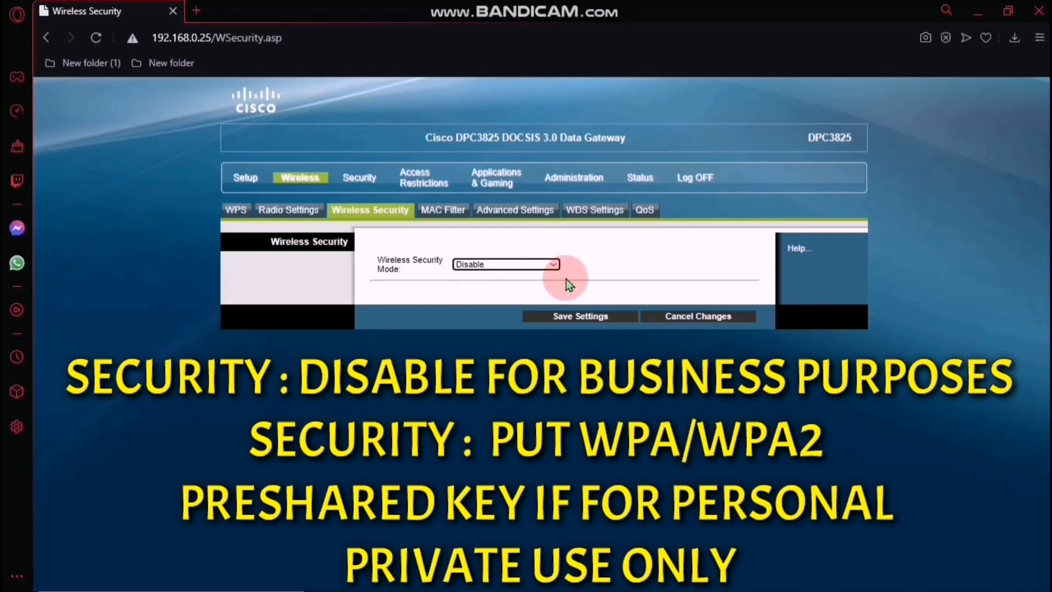
click(555, 264)
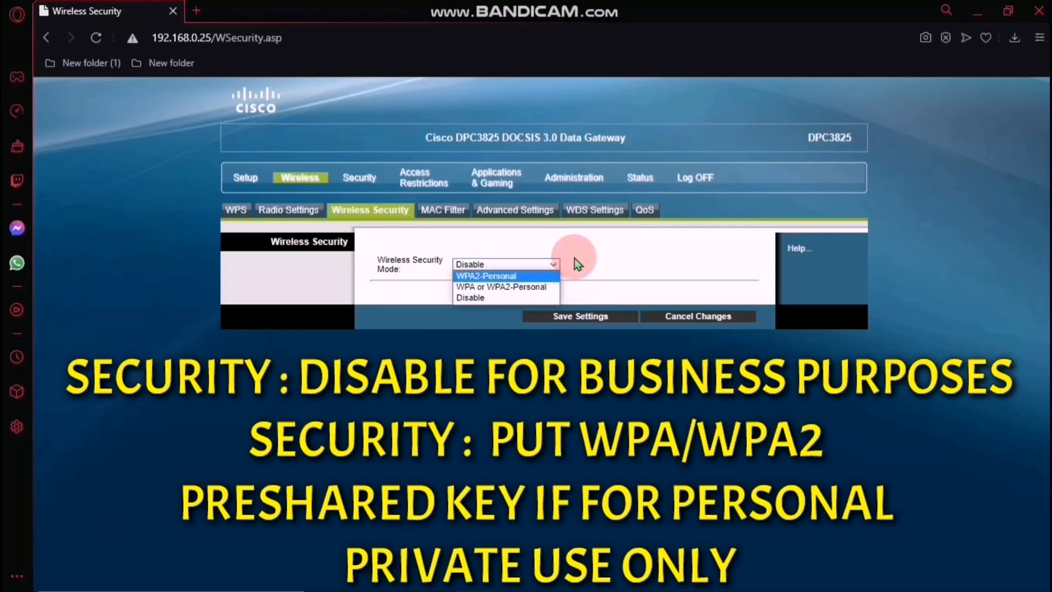
click(445, 238)
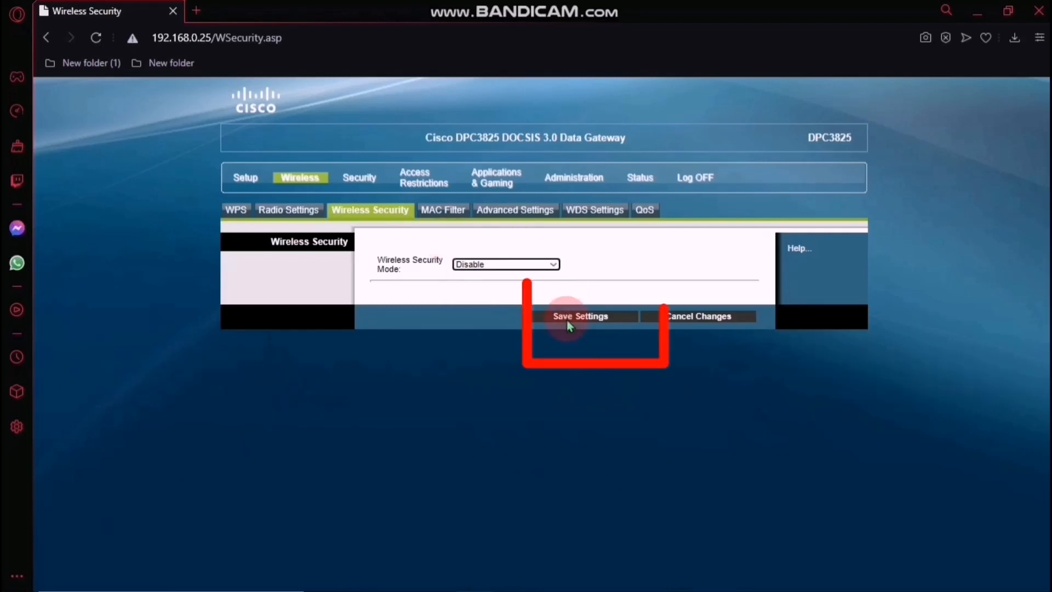
click(568, 322)
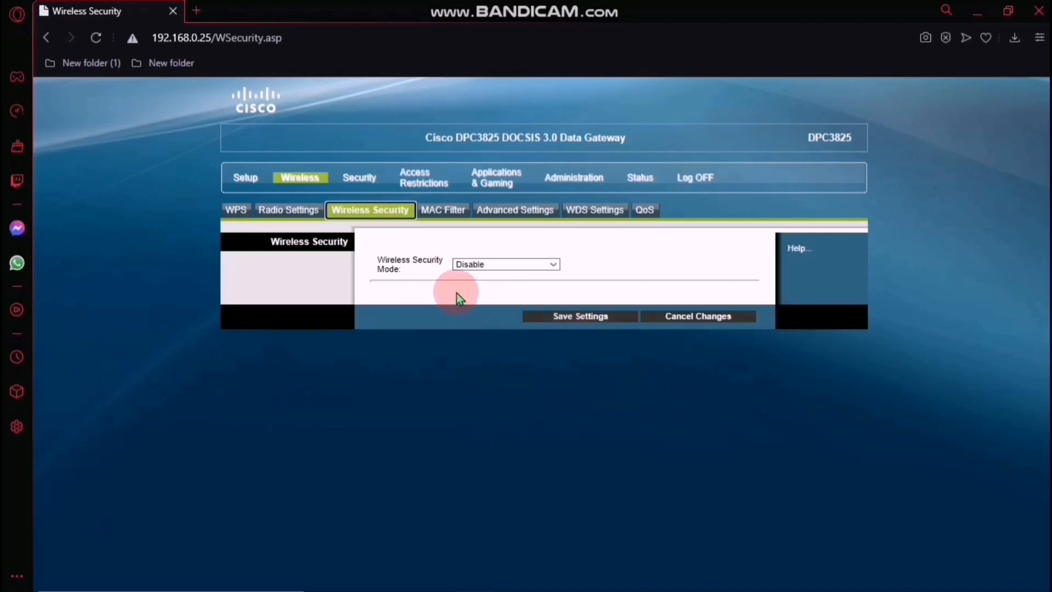
Review the wireless MAC filter page and the available transmission rates in the advanced wireless settings
click(448, 215)
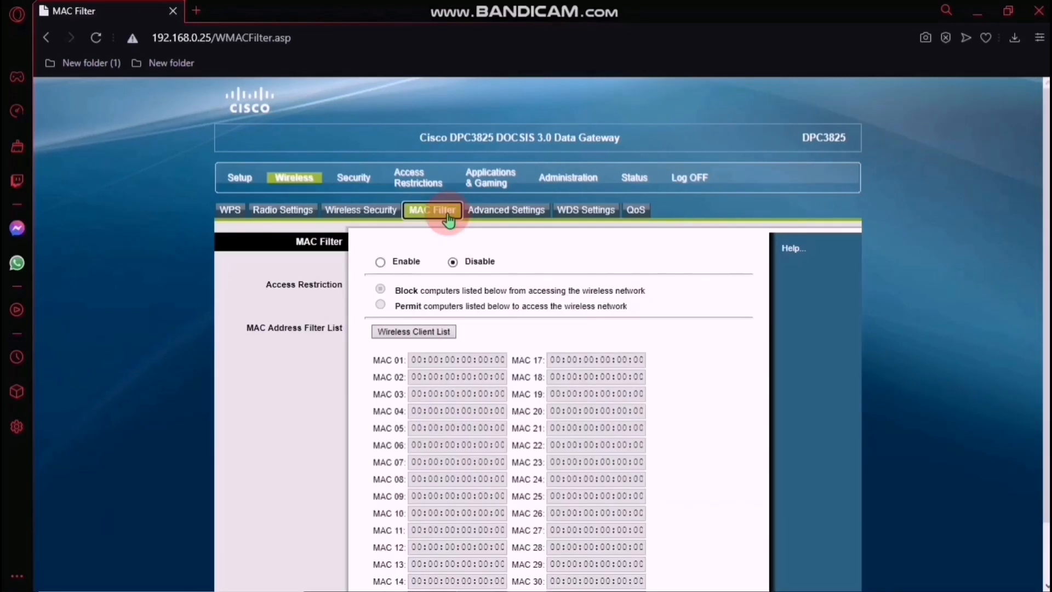
click(506, 211)
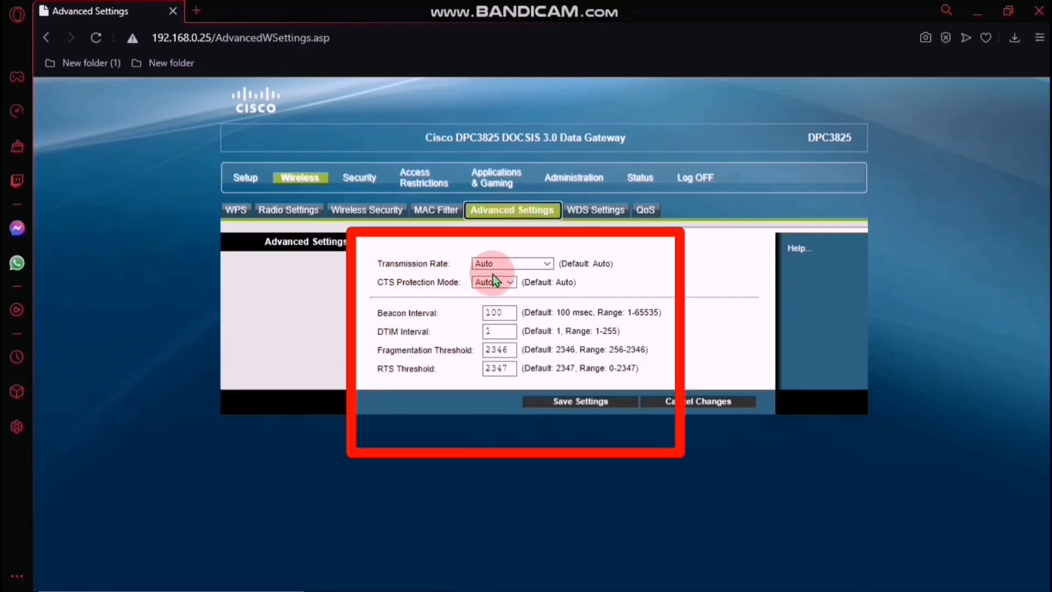
click(544, 266)
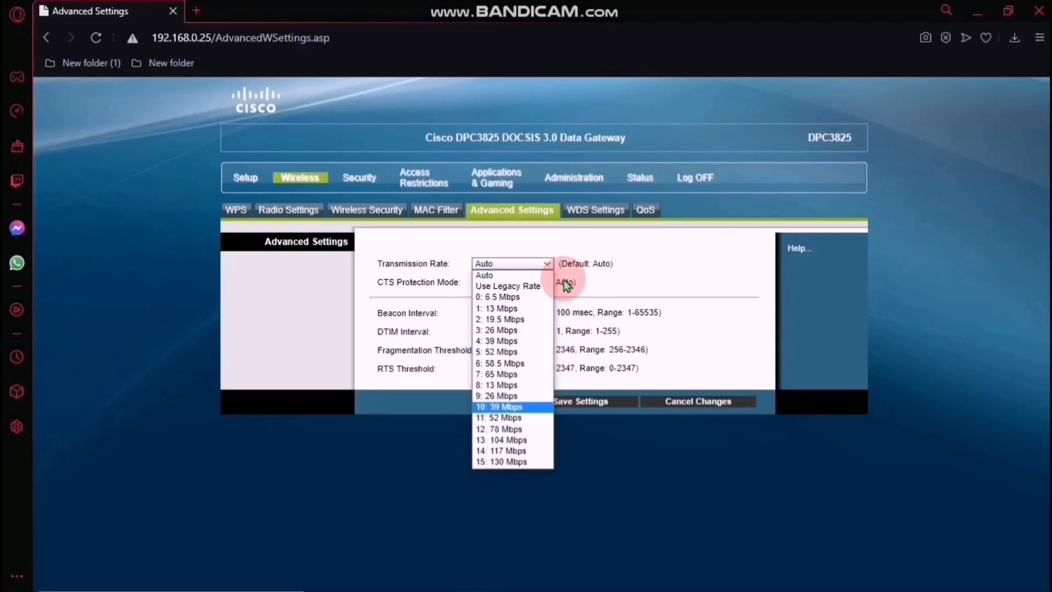
click(593, 232)
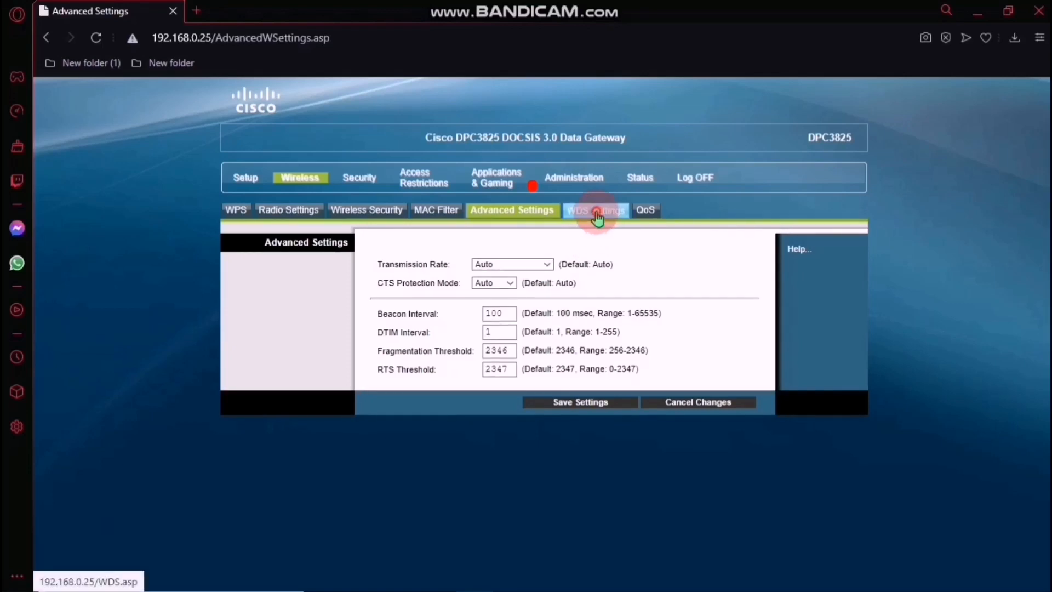
Enable "Allow wireless signal to be repeated by a repeater" in the WDS settings and save them
click(595, 219)
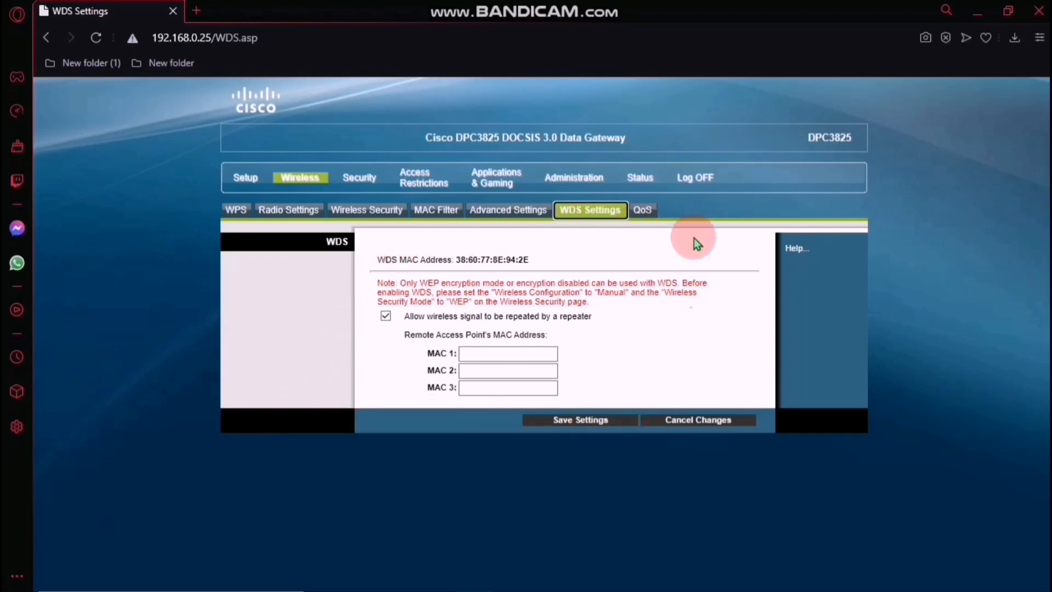
click(384, 318)
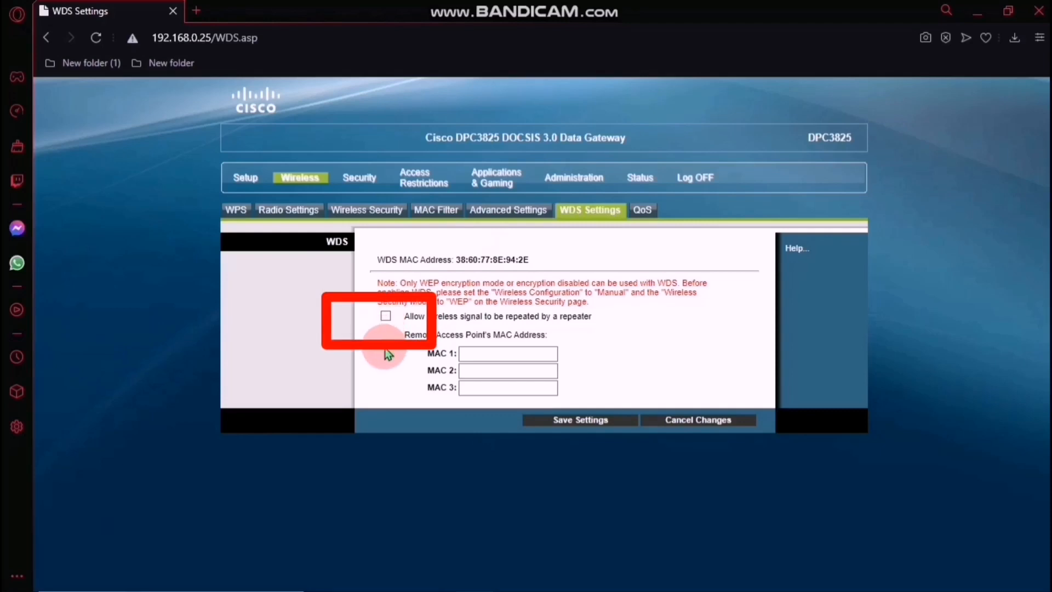
click(386, 316)
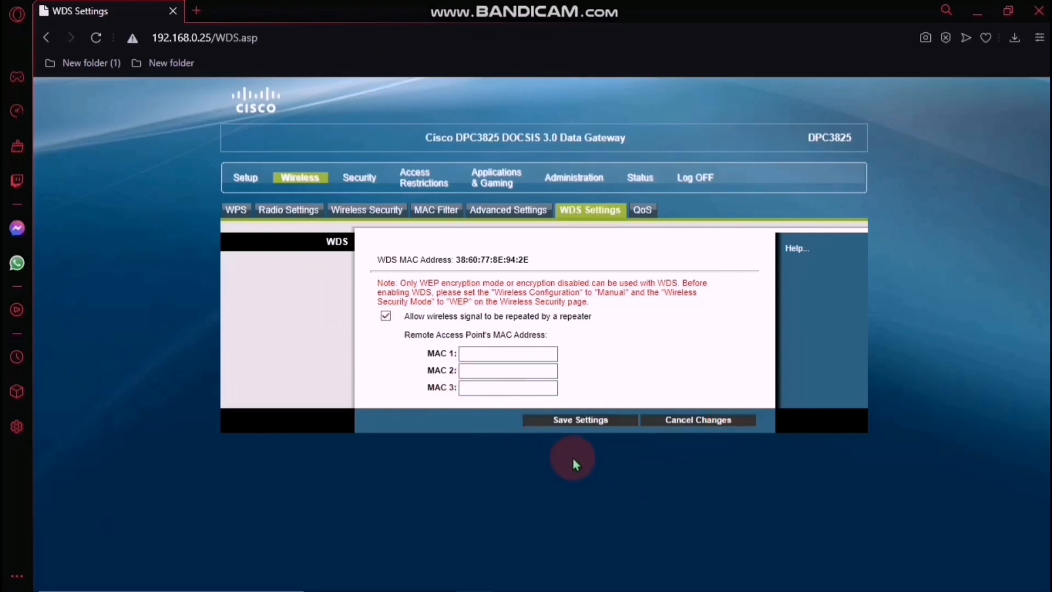
click(584, 425)
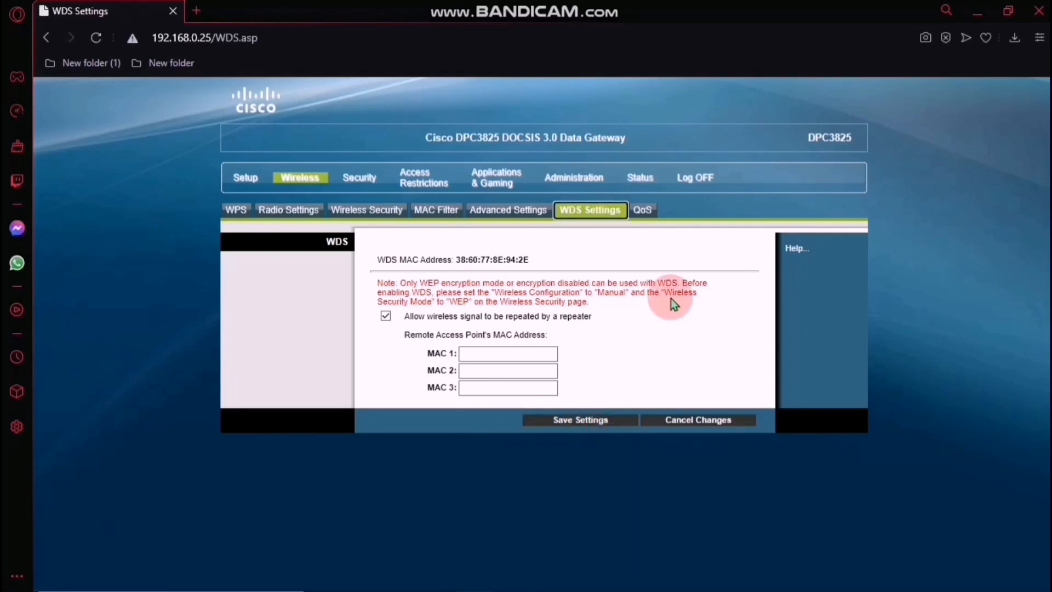
Review the gateway's firewall, IP address filtering, port filtering and administration management pages
click(370, 185)
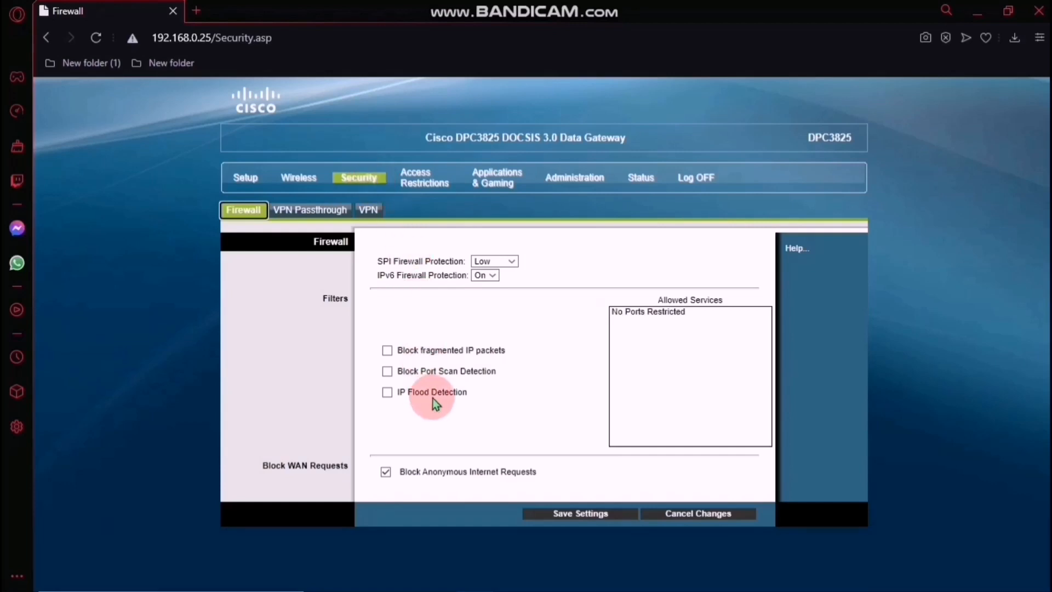
click(424, 177)
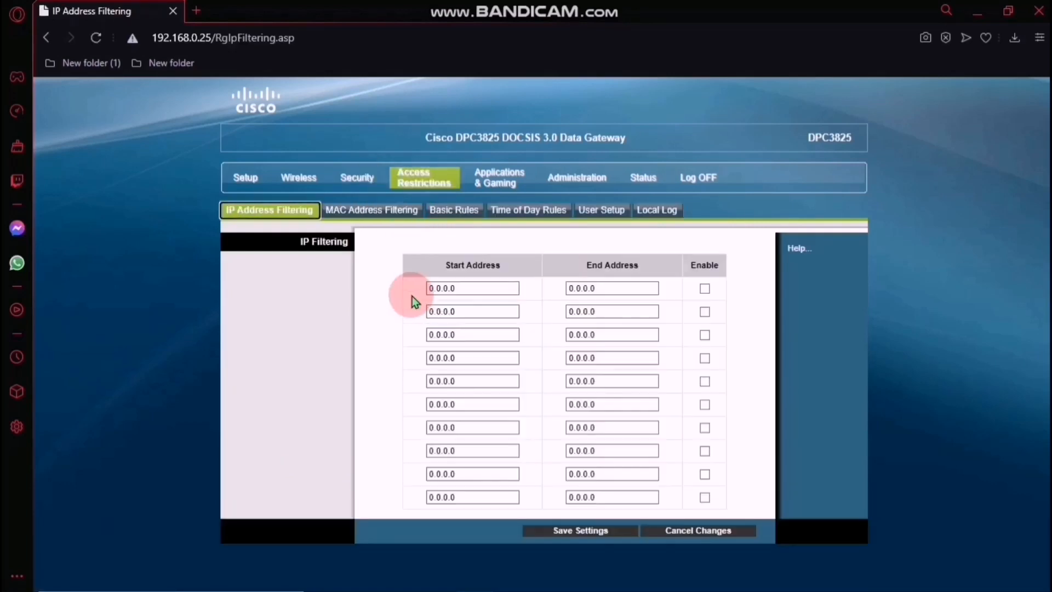
click(502, 186)
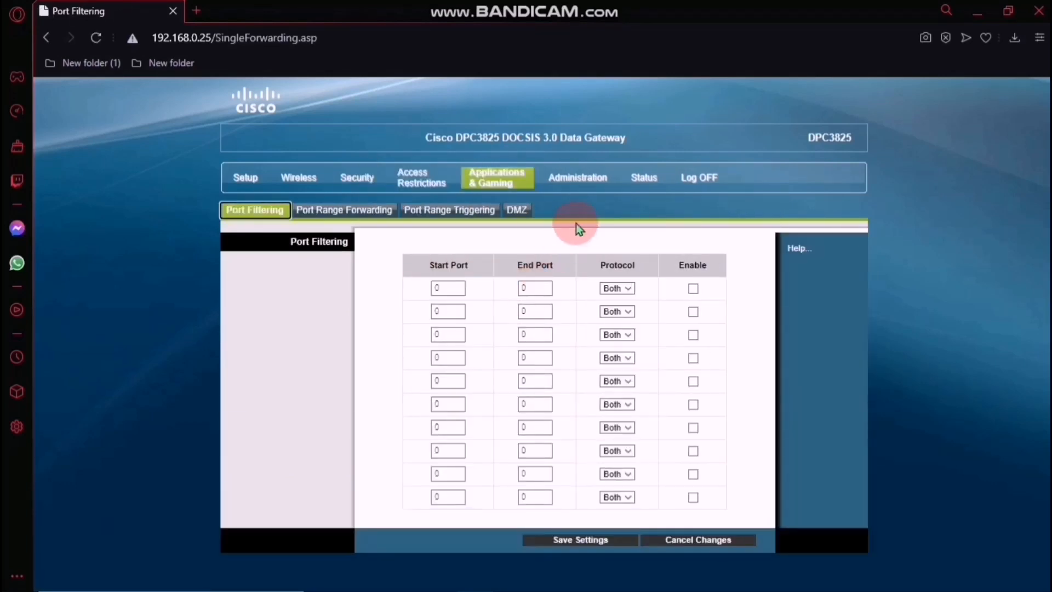
click(576, 177)
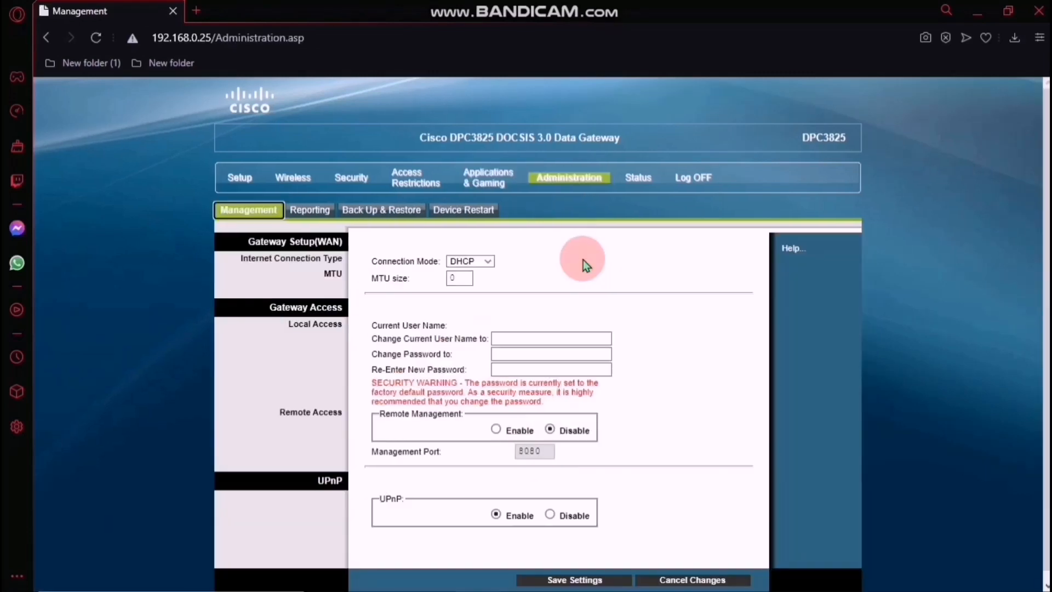
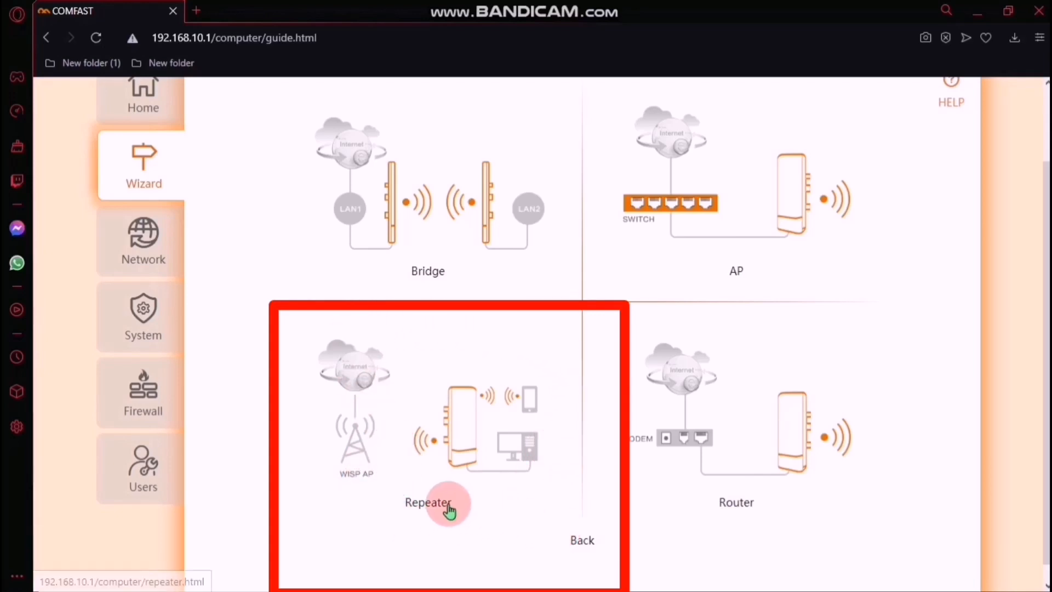
On the COMFAST device's admin page, enter 192.168.10.26 as the IP address in the LAN network settings
click(156, 252)
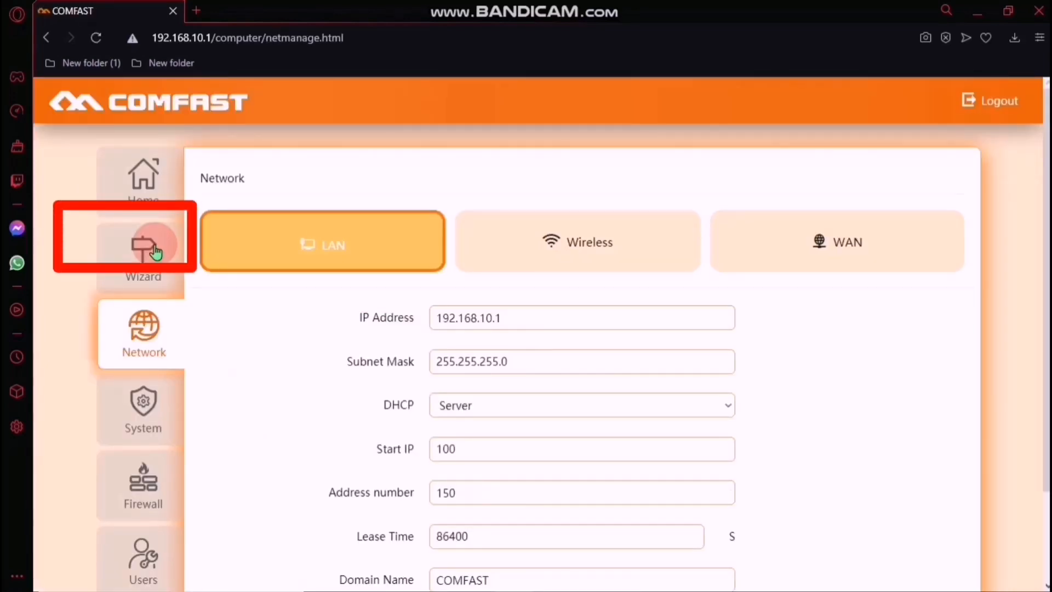
click(307, 264)
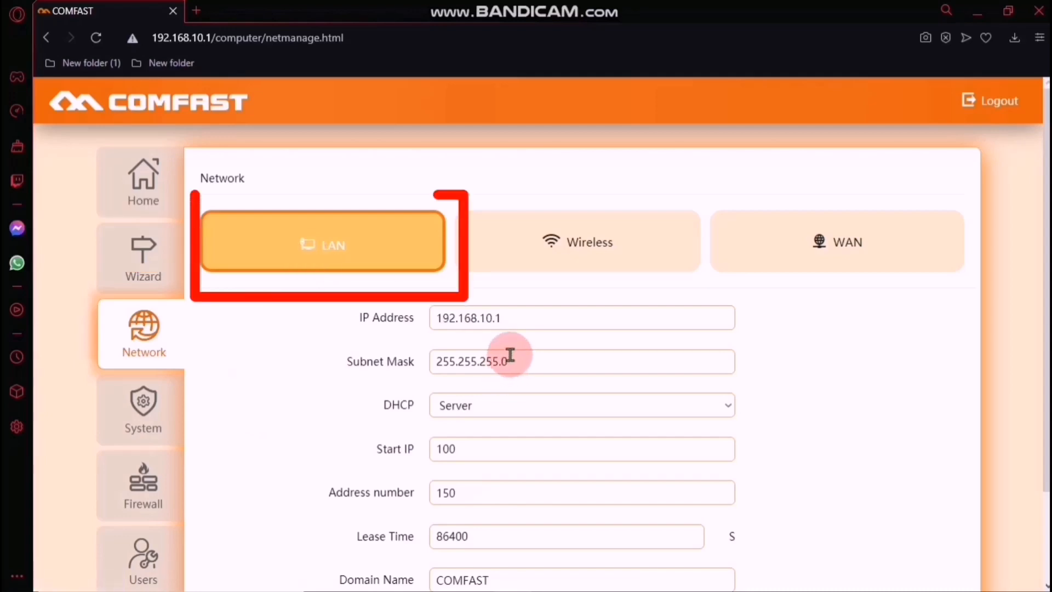
click(536, 323)
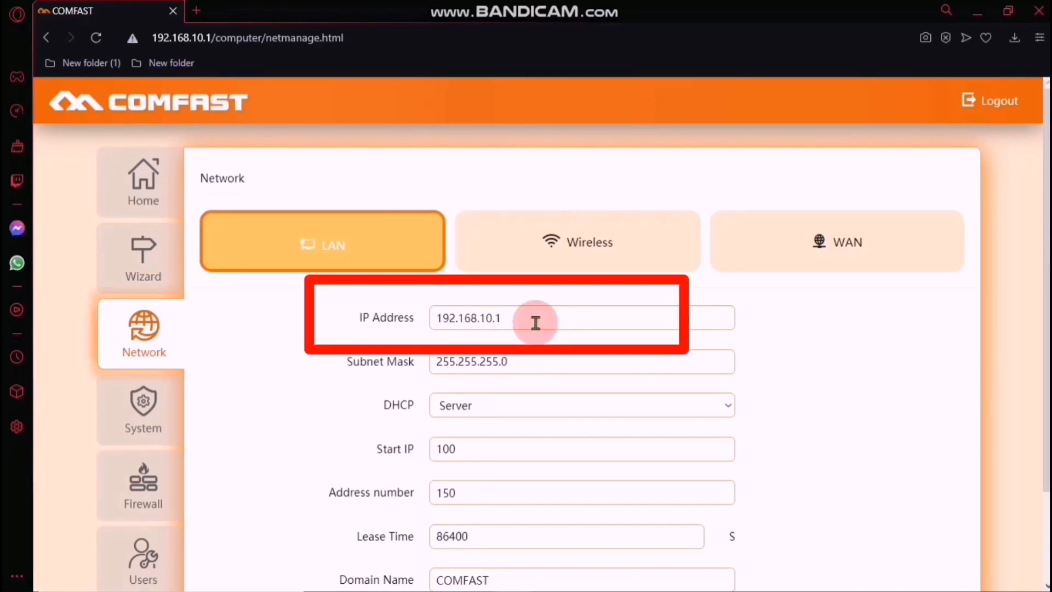
key(BackSpace)
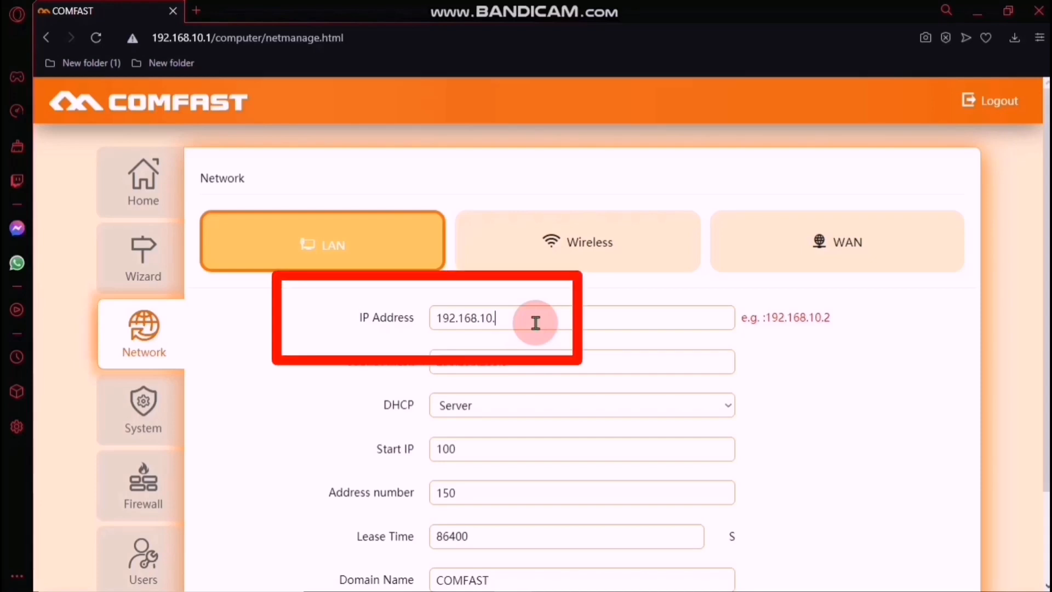
text(26)
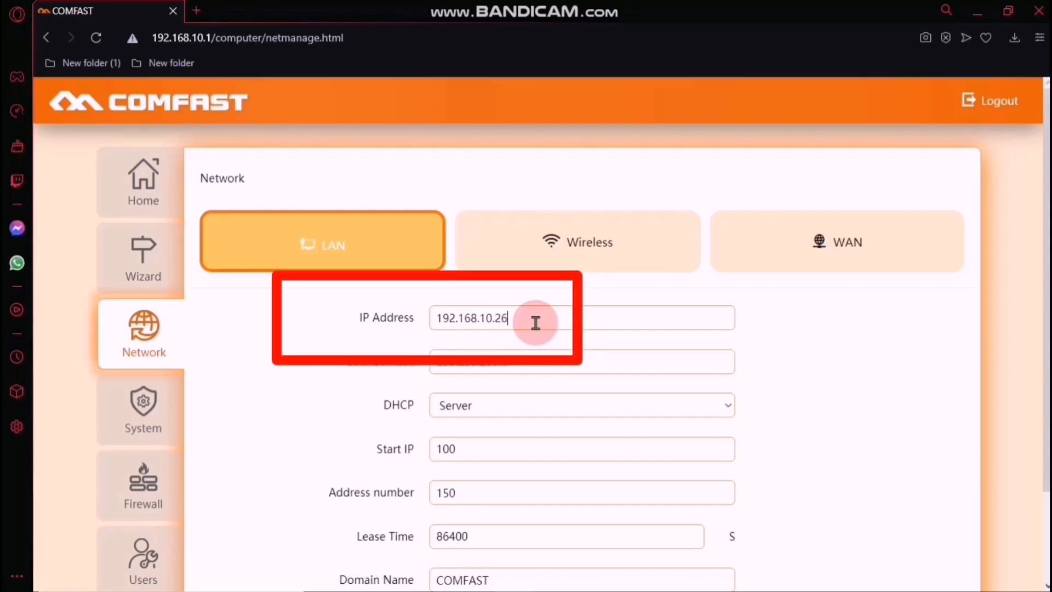
Set DHCP to Disable in the LAN settings and apply the modified network configuration
click(728, 406)
click(458, 439)
scroll(534, 228, down, 2)
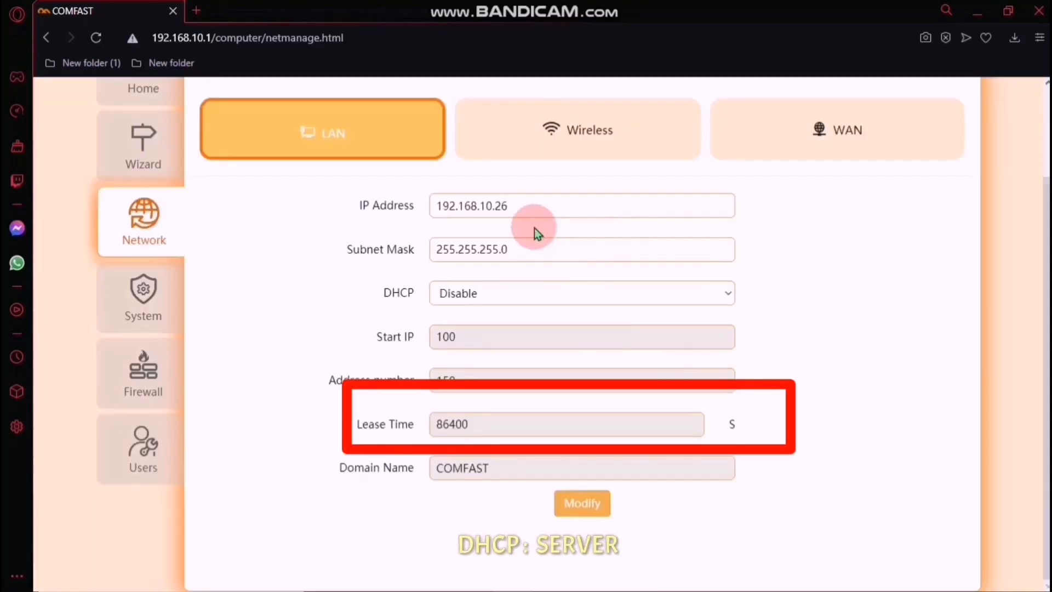
click(580, 504)
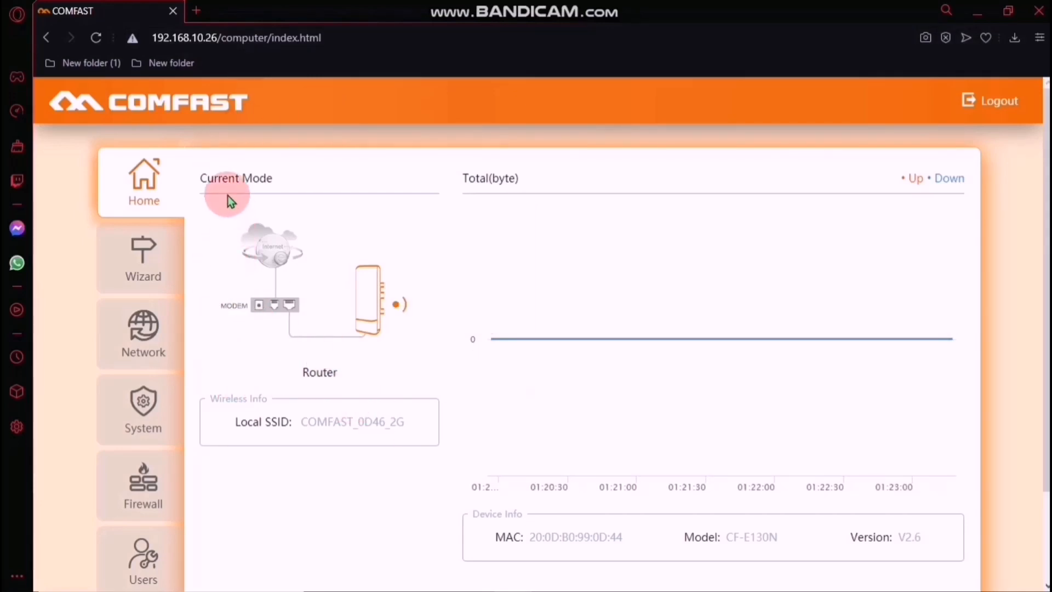
Start the setup wizard for the Repeater scene
click(140, 249)
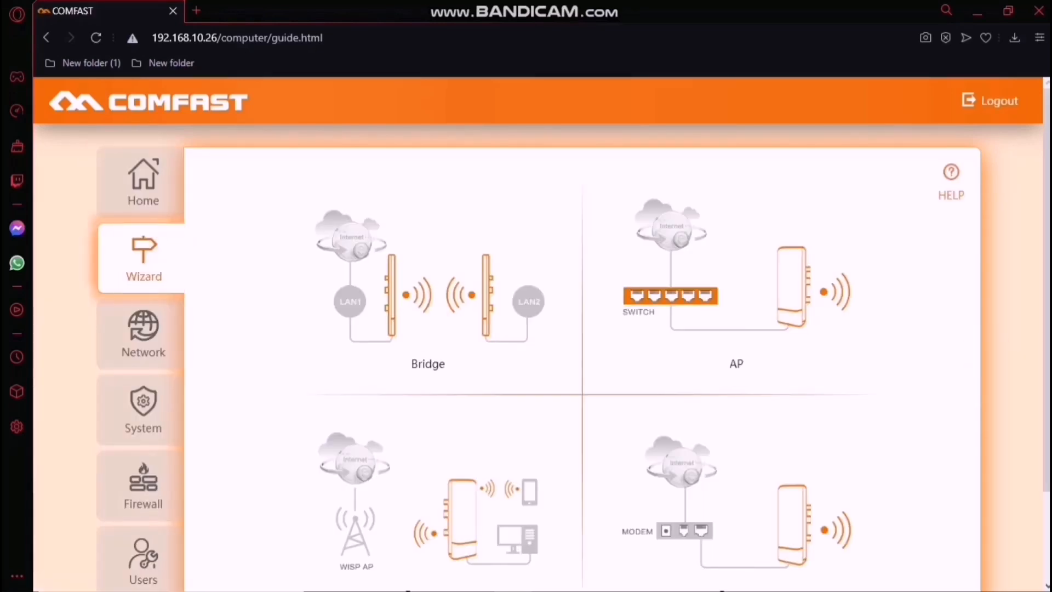
scroll(141, 250, down, 2)
drag(1046, 320, 1042, 396)
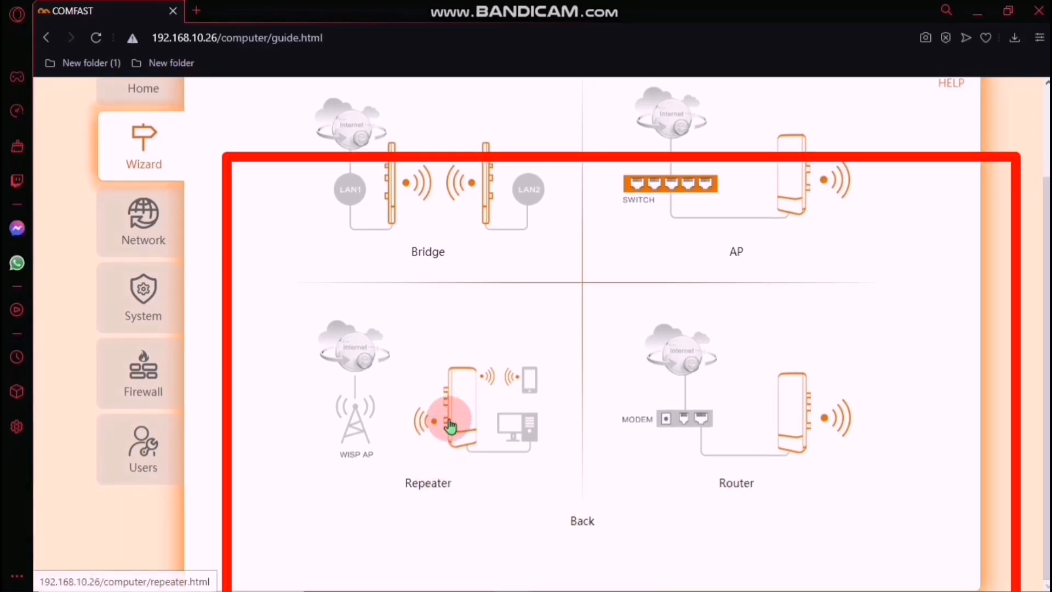
click(458, 413)
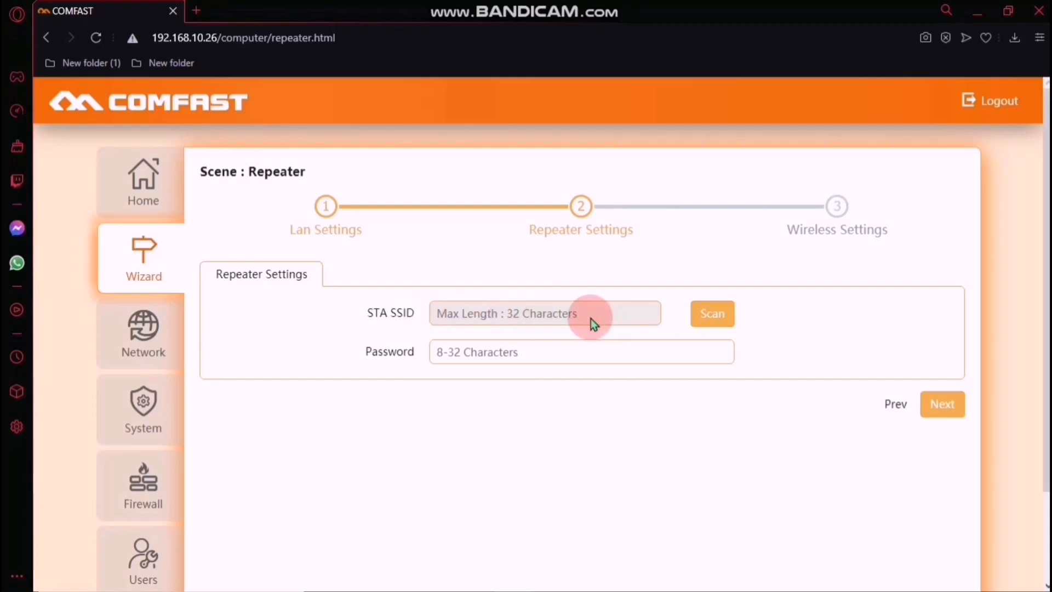
Scan for wireless networks, select CISCO AP-REPEATER as the STA SSID and continue without a password to the wireless settings
click(700, 320)
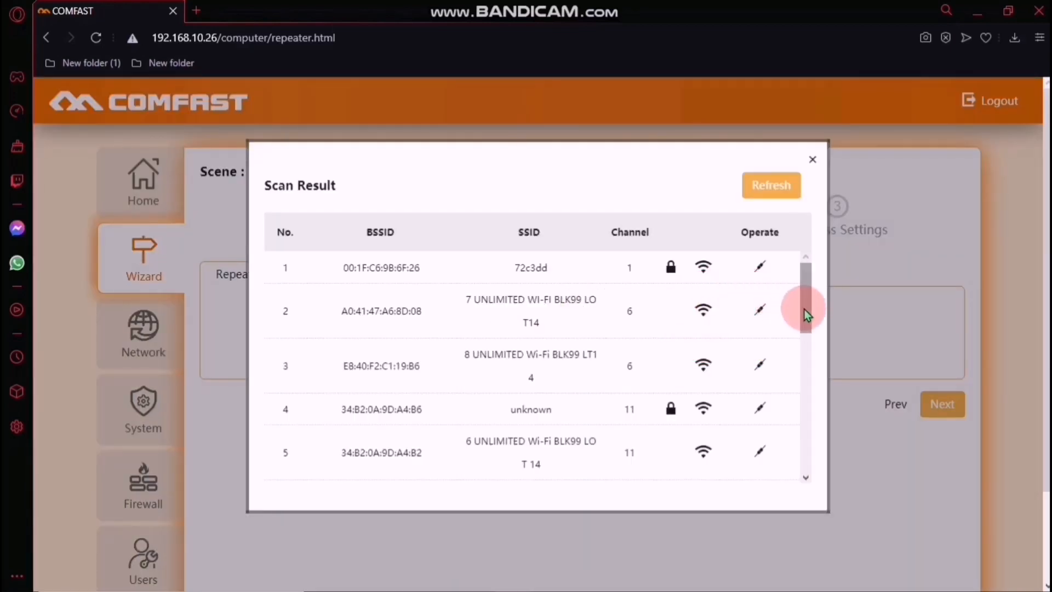
drag(807, 305, 807, 347)
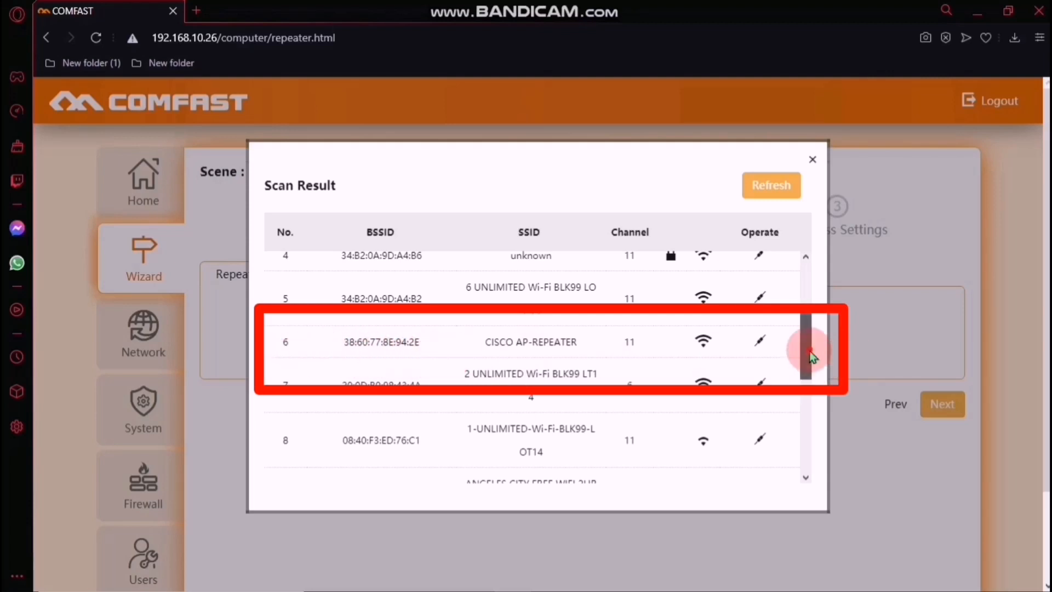
mouse_move(810, 351)
mouse_down()
mouse_move(800, 412)
mouse_move(811, 313)
mouse_move(810, 347)
mouse_up()
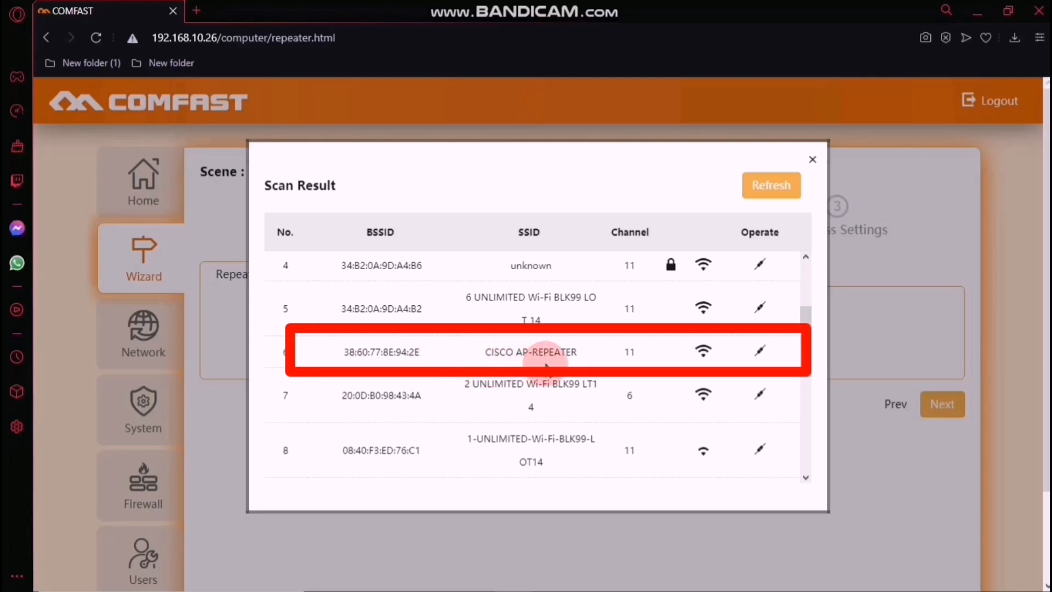
click(760, 354)
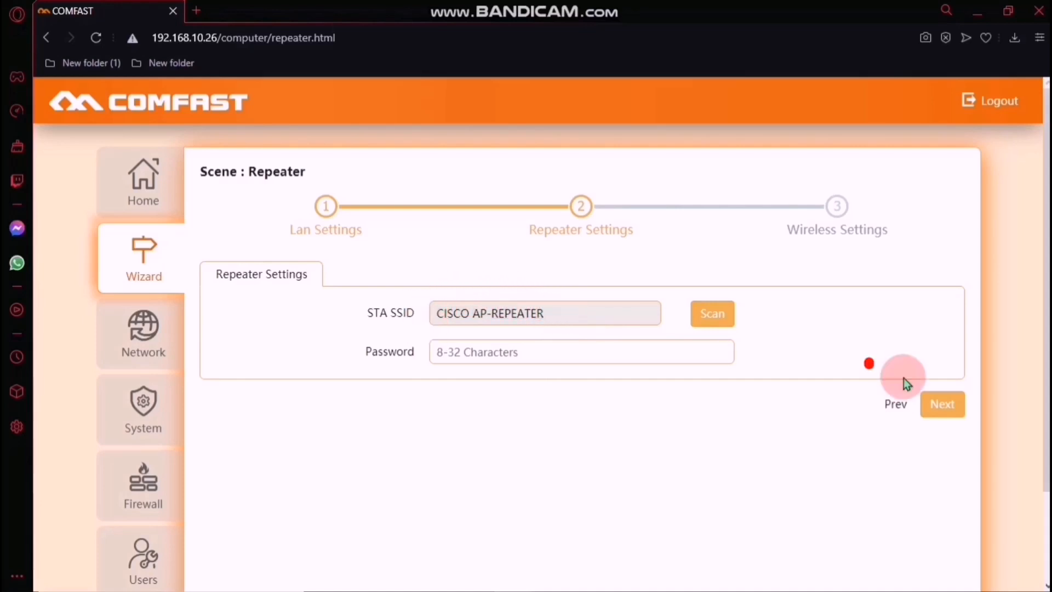
click(948, 406)
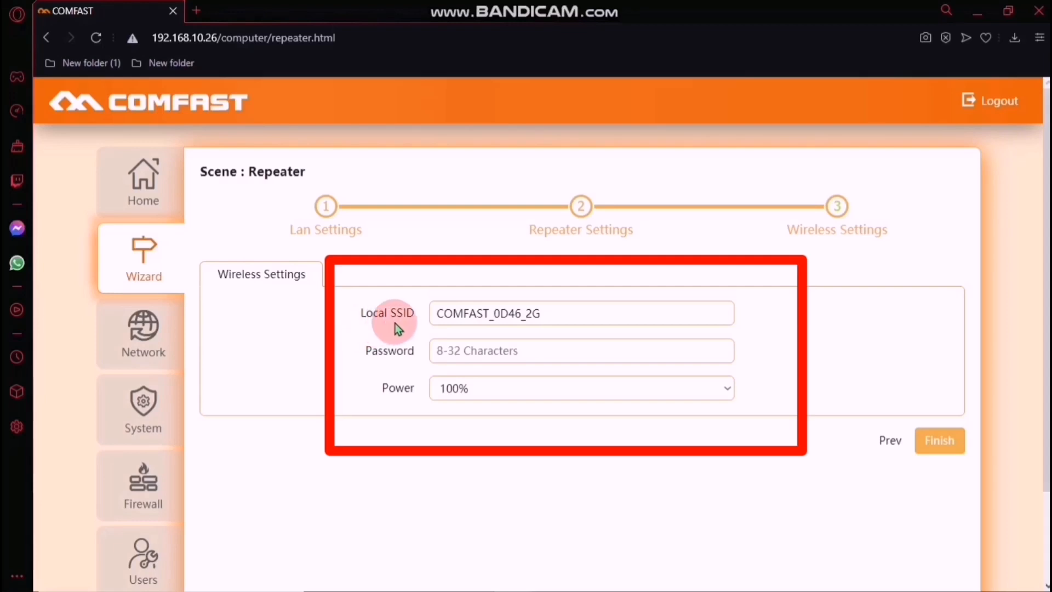
Change the repeater's local SSID to COMFAST_AP REPEATER and finish the wizard
click(568, 315)
key(BackSpace)
key(BackSpace)
key(BackSpace)
text(AP REPEATER)
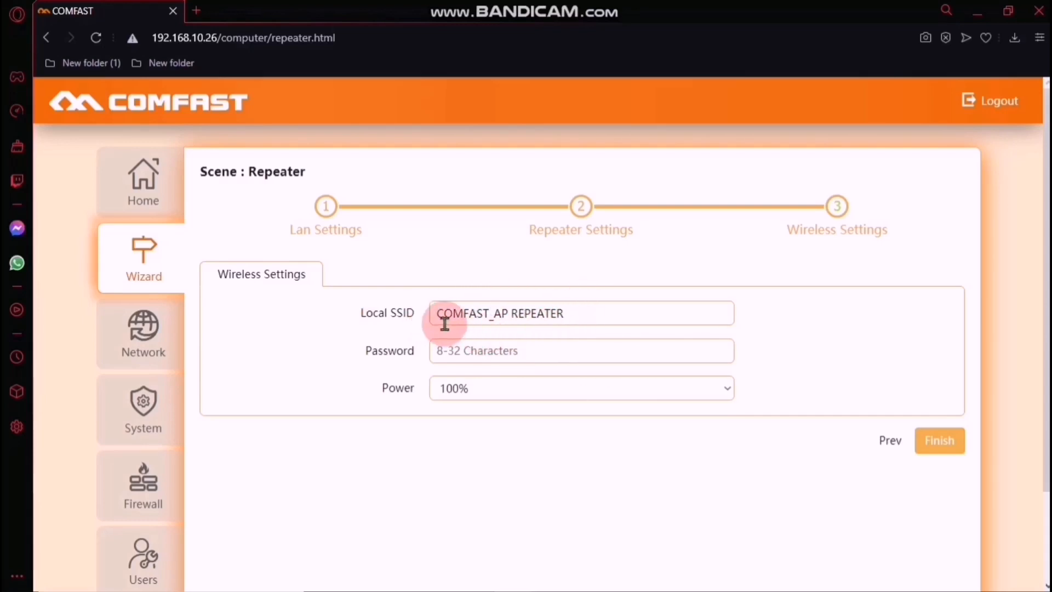
click(934, 444)
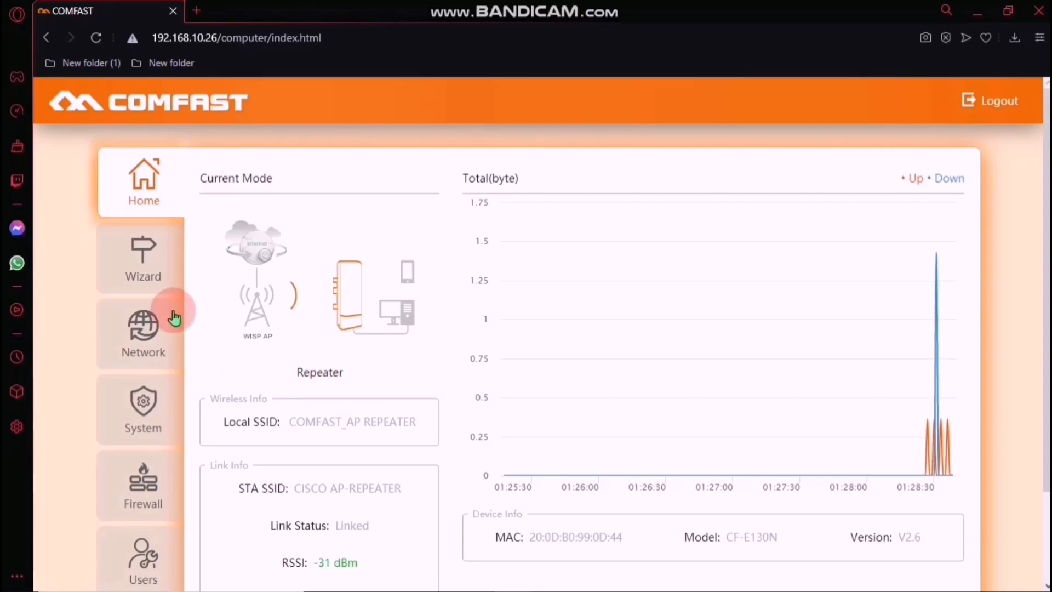
Set the launch range to 2 km in the wireless network settings and apply the change
click(148, 359)
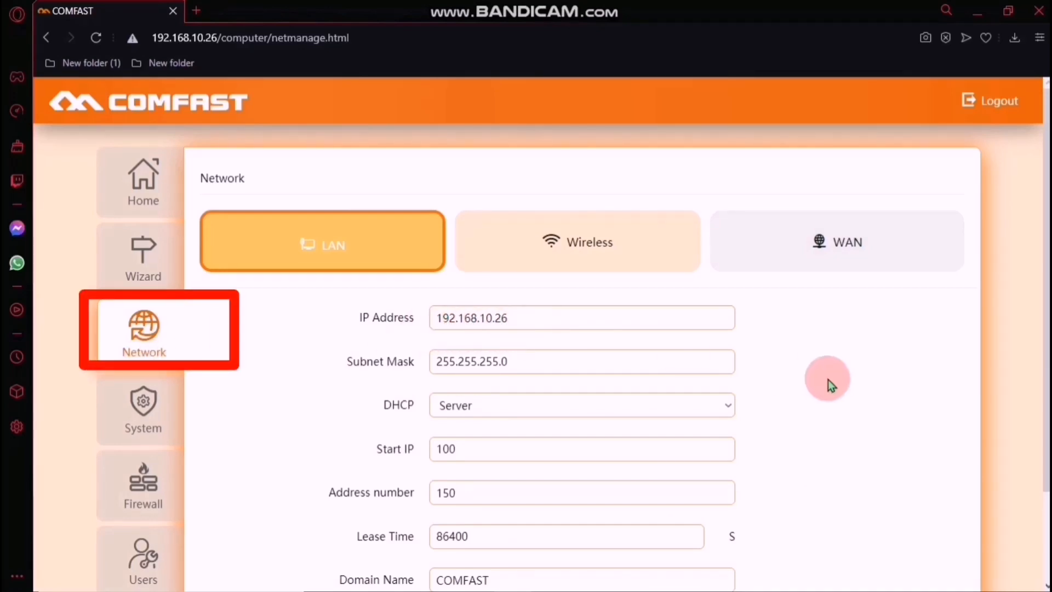
scroll(704, 429, down, 2)
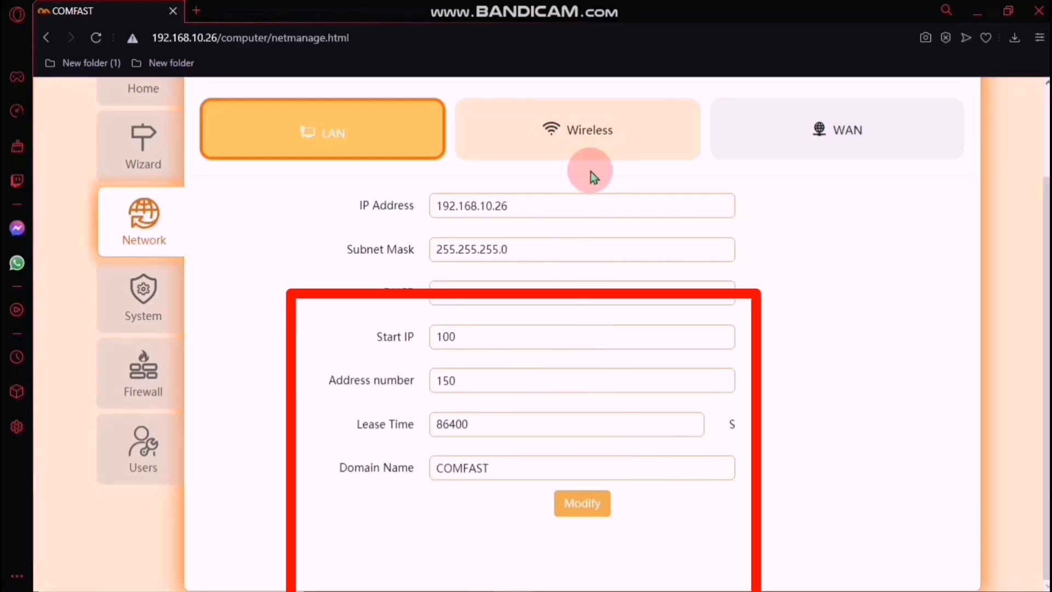
click(591, 146)
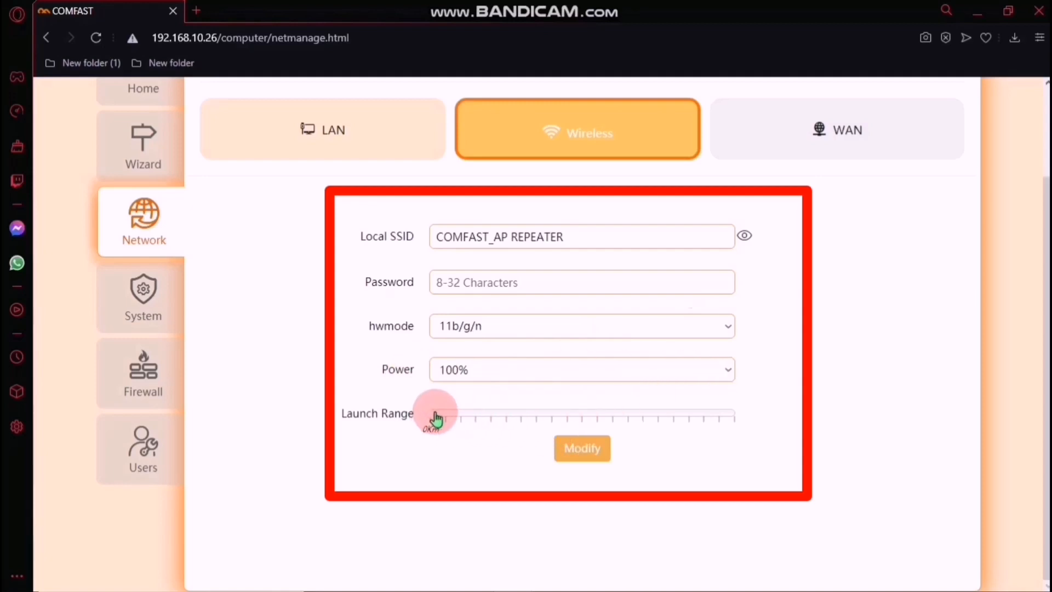
mouse_move(437, 417)
mouse_down()
mouse_move(734, 426)
mouse_move(544, 408)
mouse_up()
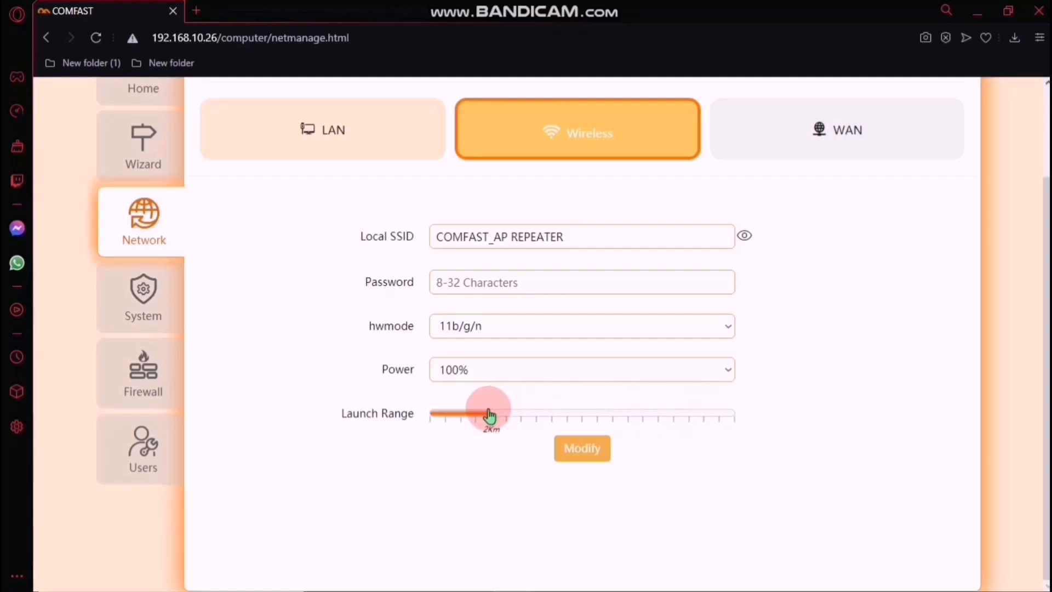
click(583, 463)
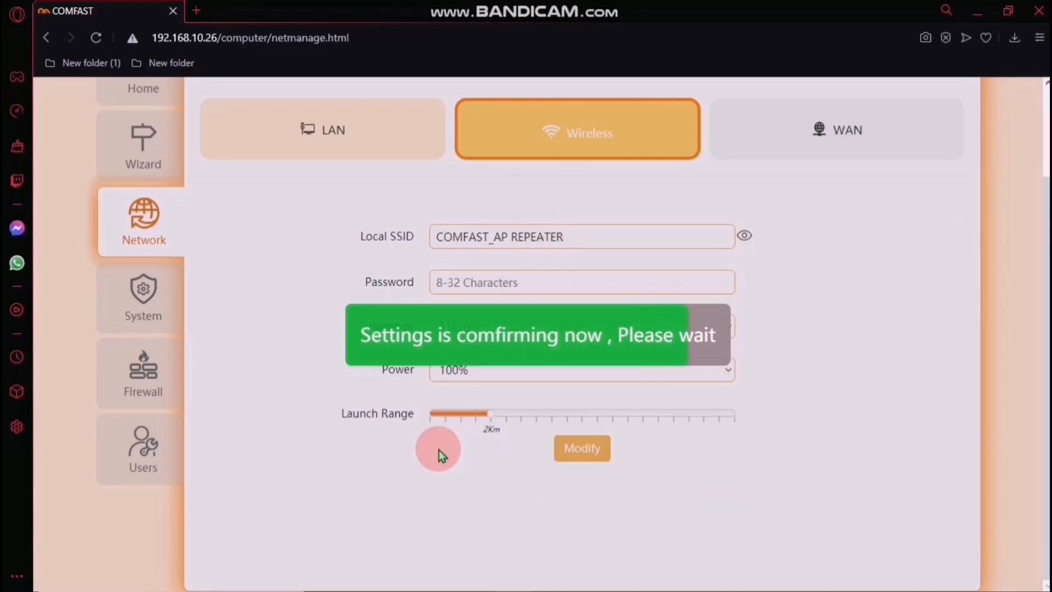
Review the repeater's link status on the home page and the system tools page
drag(1046, 295, 1034, 357)
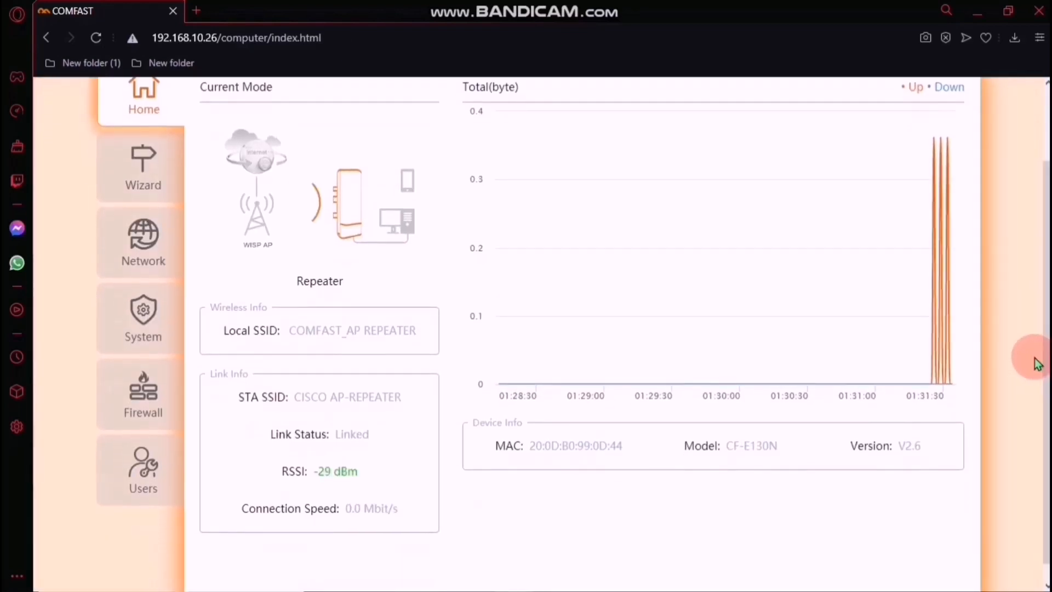
click(153, 327)
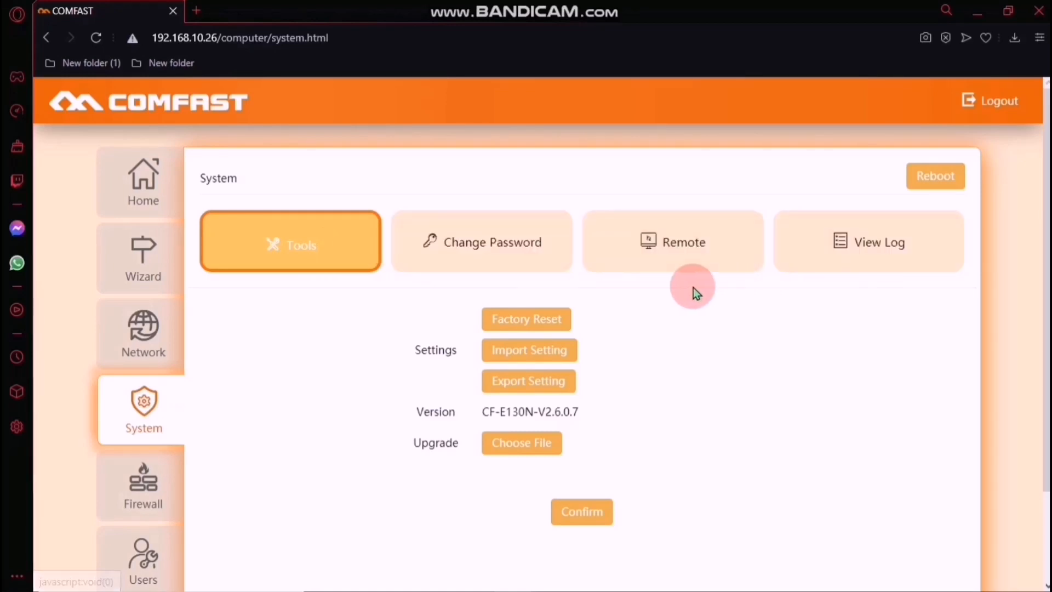
scroll(1033, 236, down, 2)
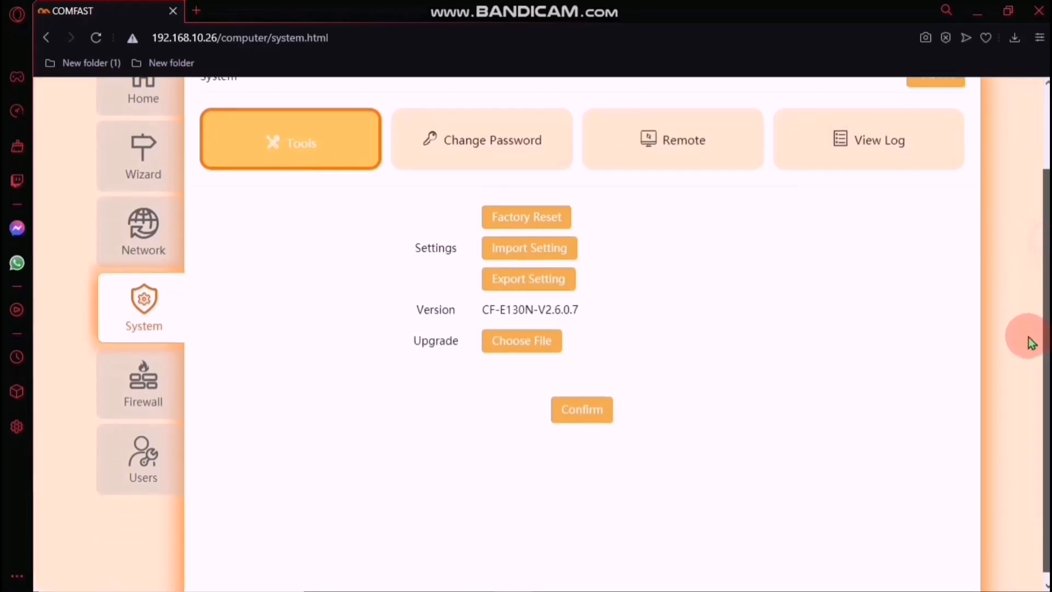
Enable every DDoS Defense protection in the firewall, from Anti ICMP attack through Anti Ping of Death, and apply the settings
click(153, 391)
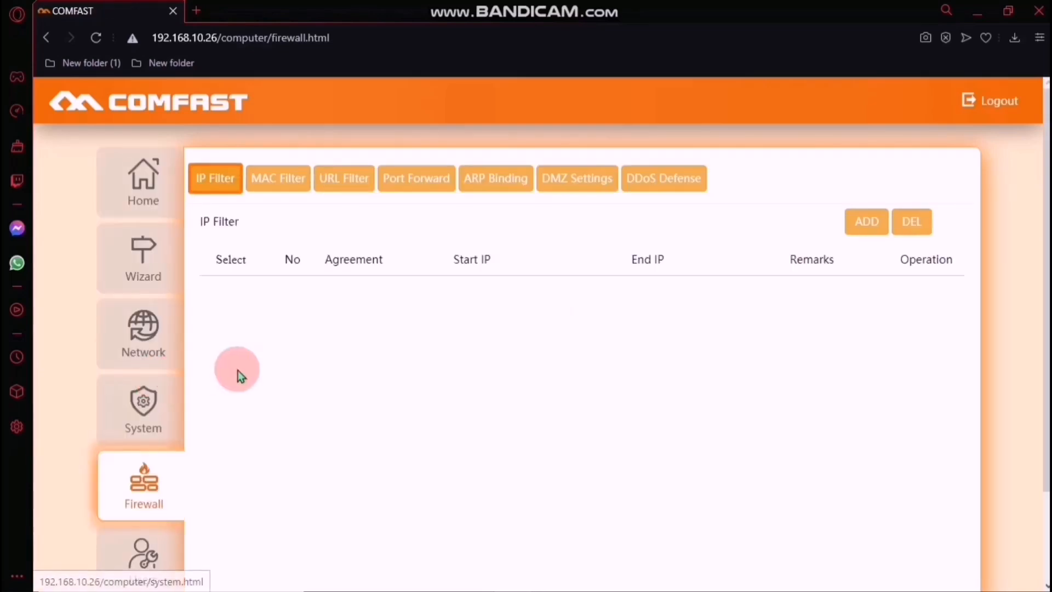
click(662, 178)
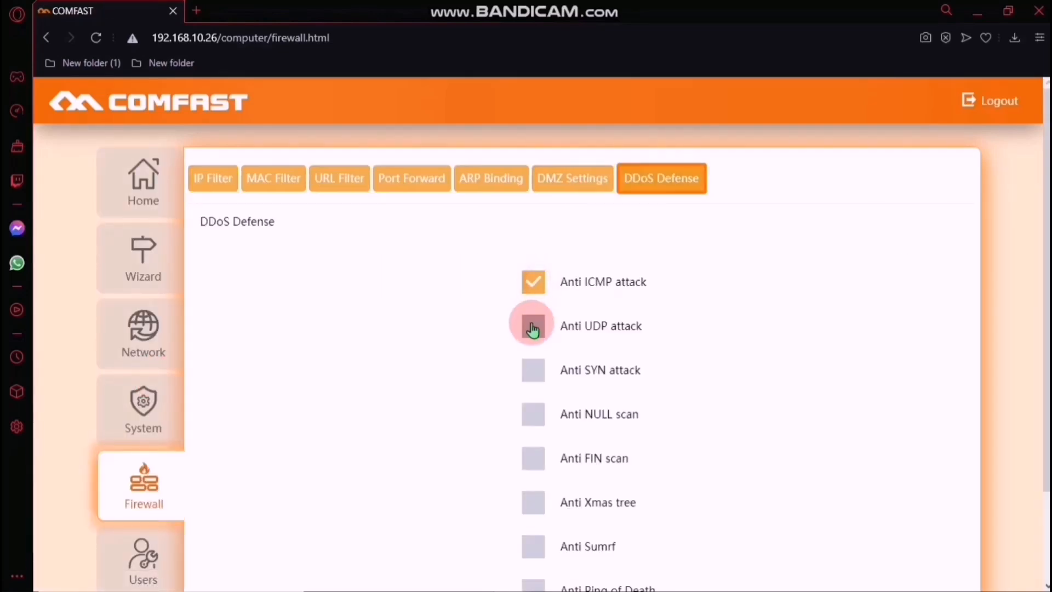
click(534, 326)
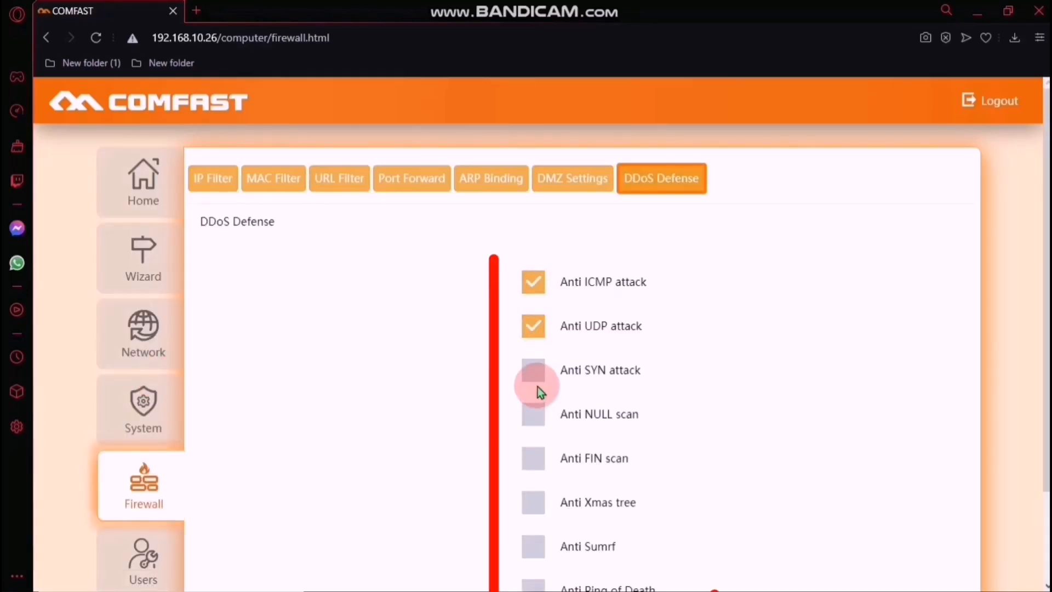
click(534, 371)
click(531, 415)
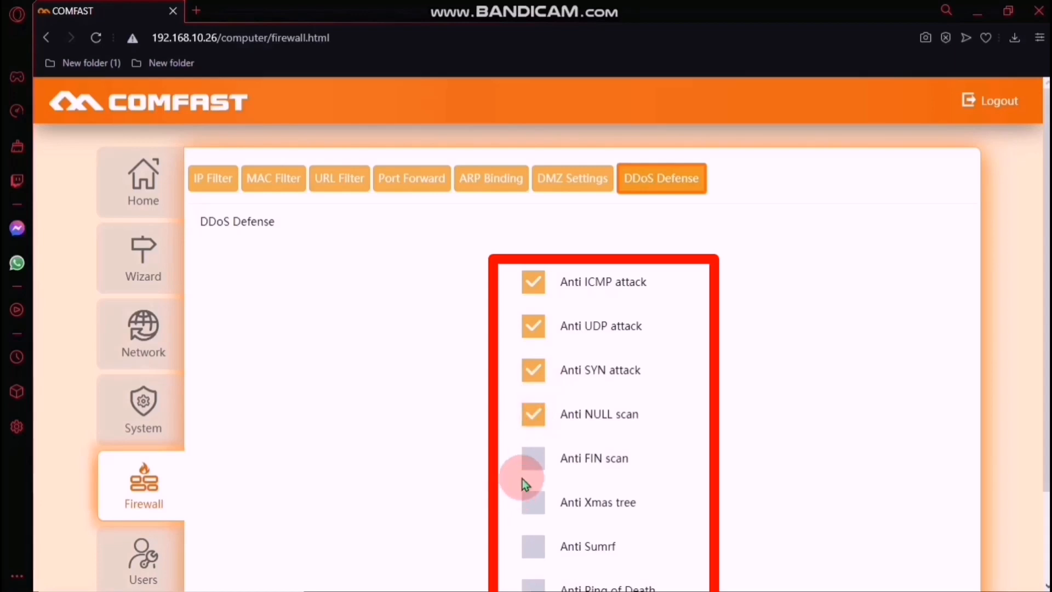
click(531, 463)
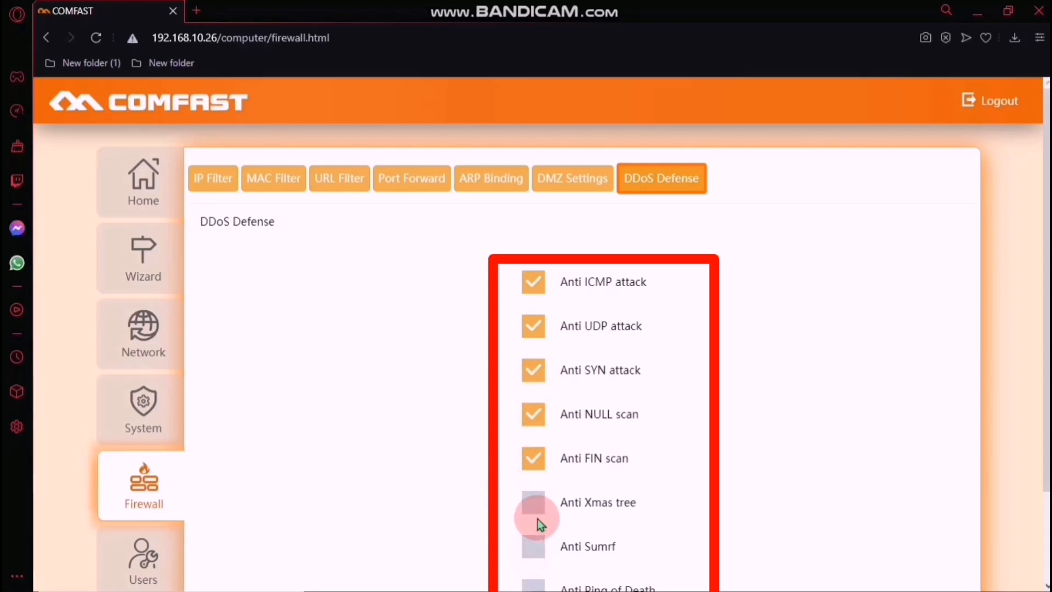
scroll(603, 499, down, 2)
click(535, 385)
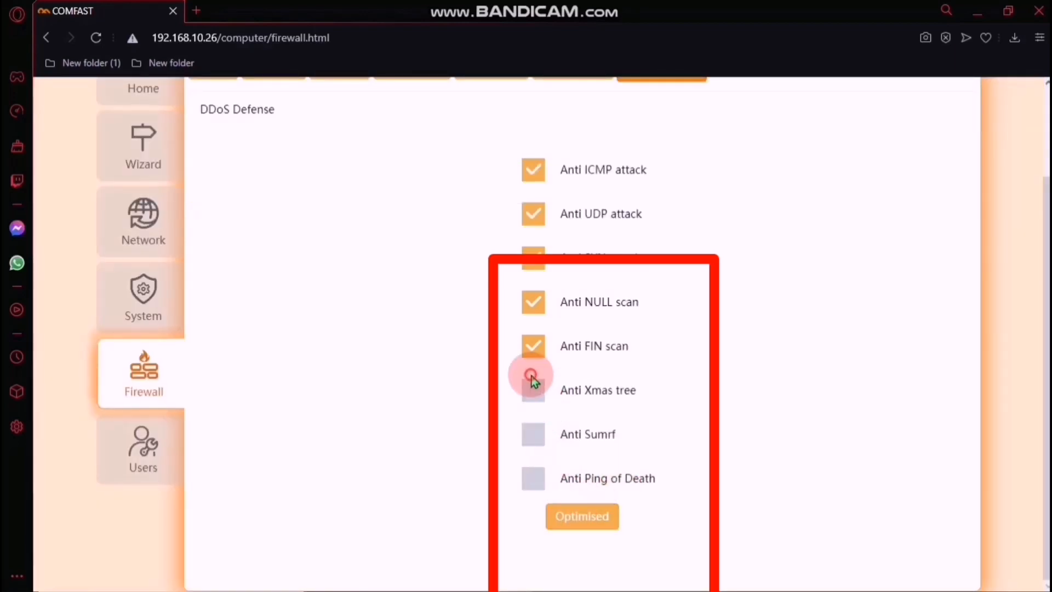
click(535, 439)
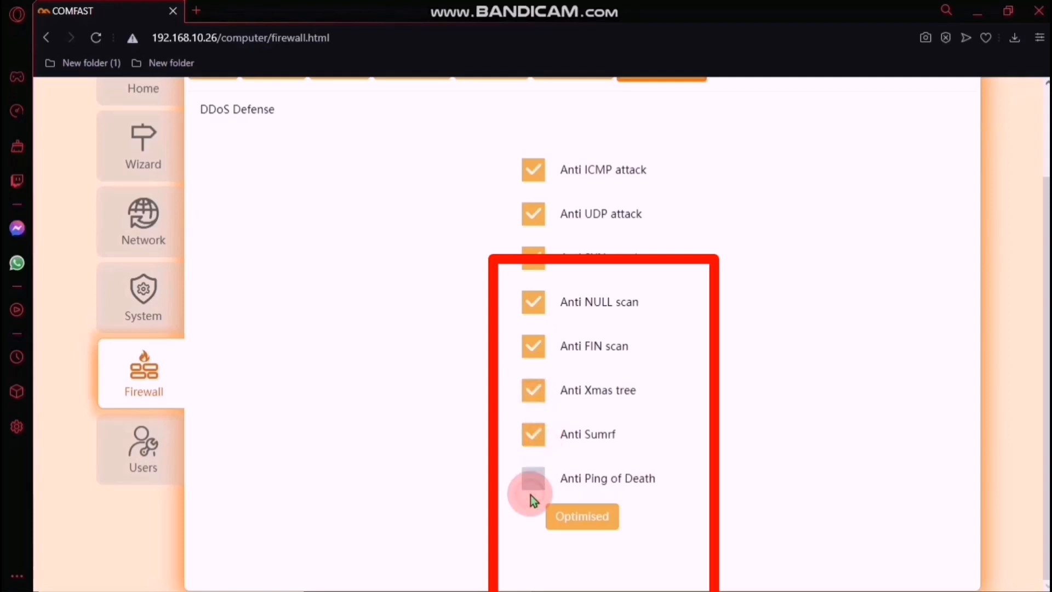
click(533, 481)
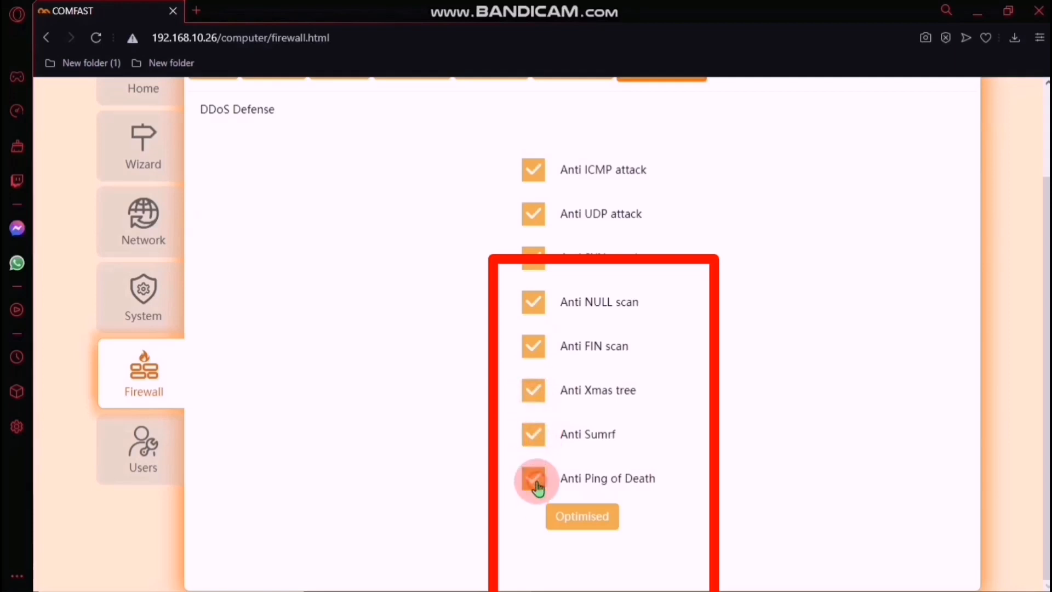
click(587, 525)
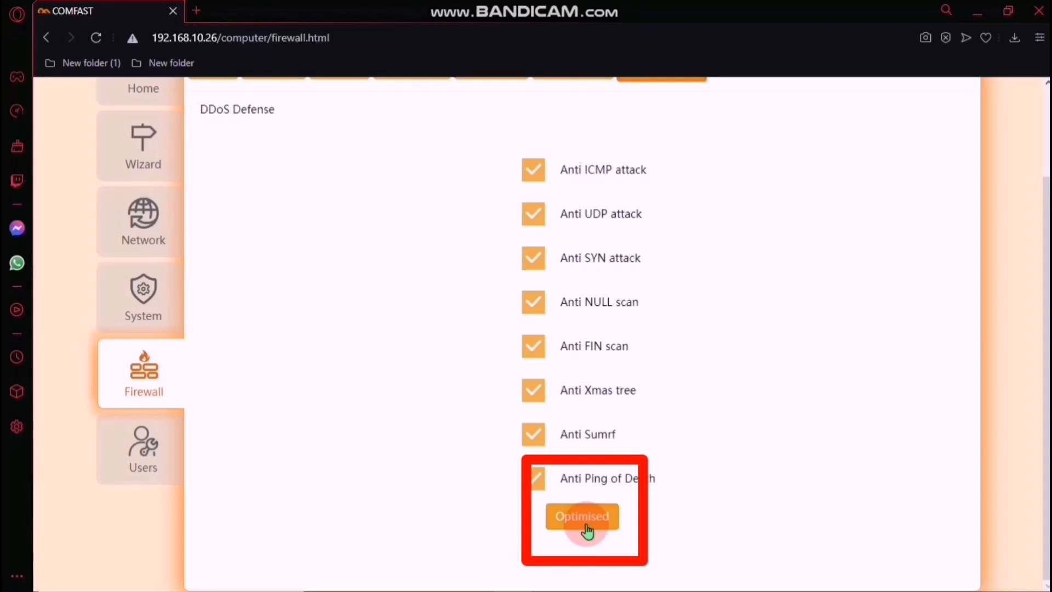
Check the wireless users list and return to the home status overview
click(167, 462)
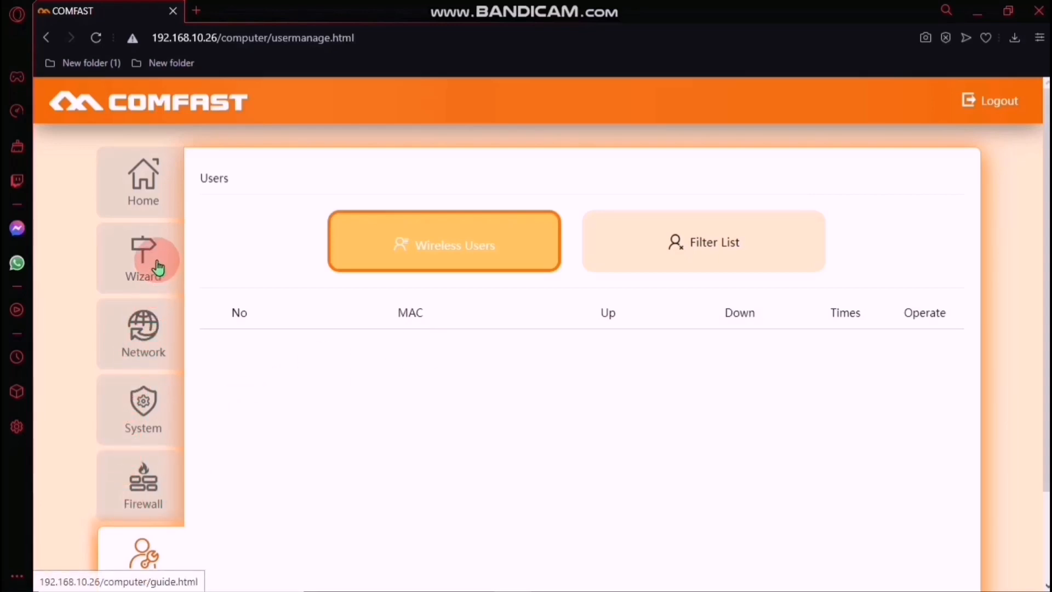
click(153, 197)
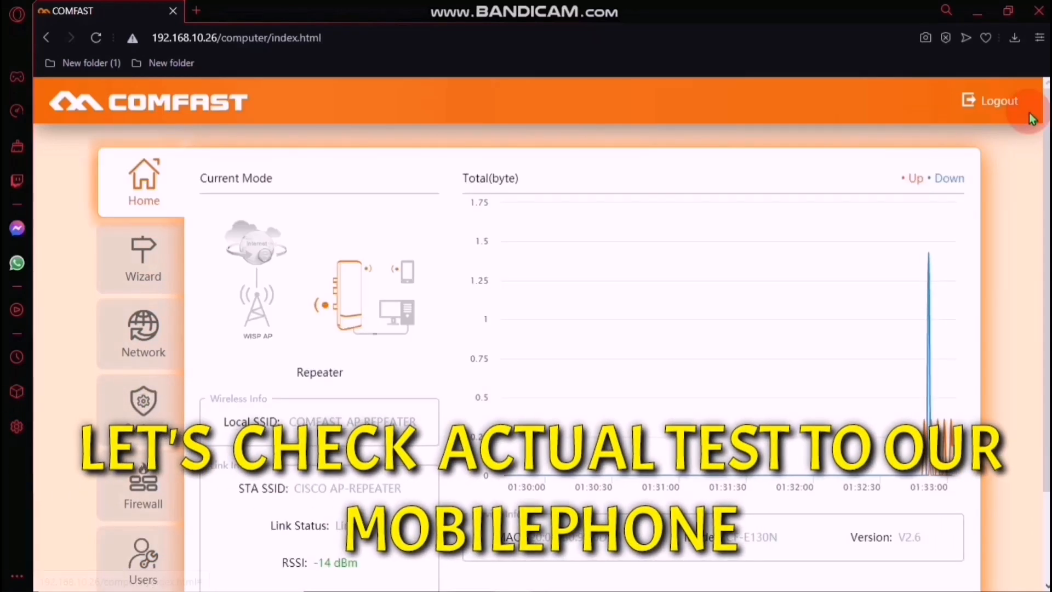